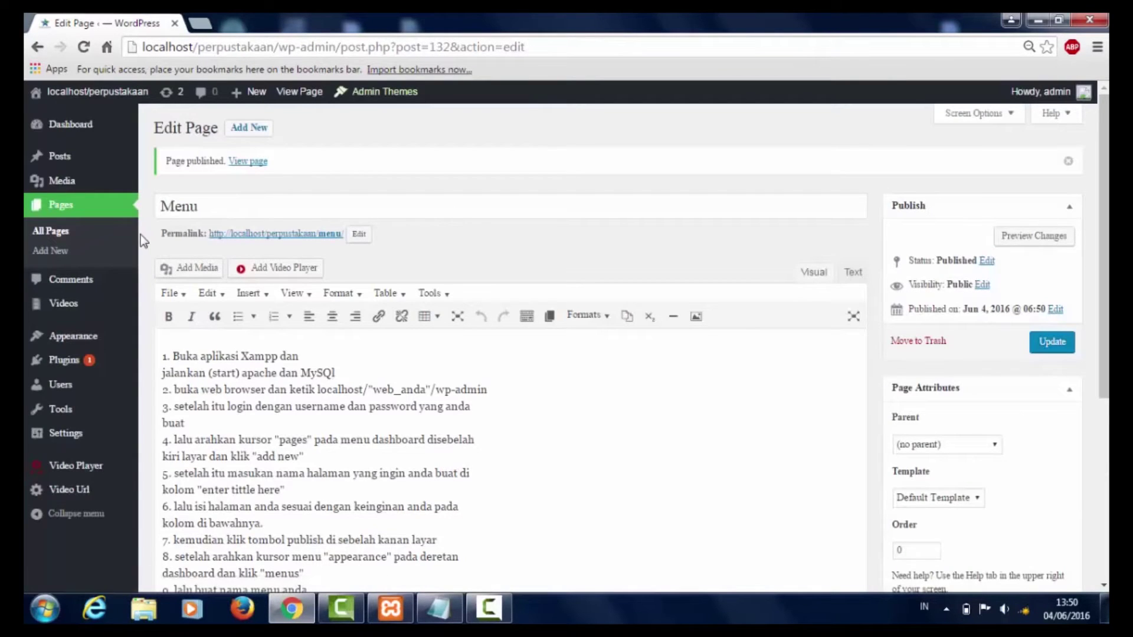
Switch to the Notepad instructions and add the line 'buatlah menu" yang anda butuhkan' beneath item 7.
left_click(439, 608)
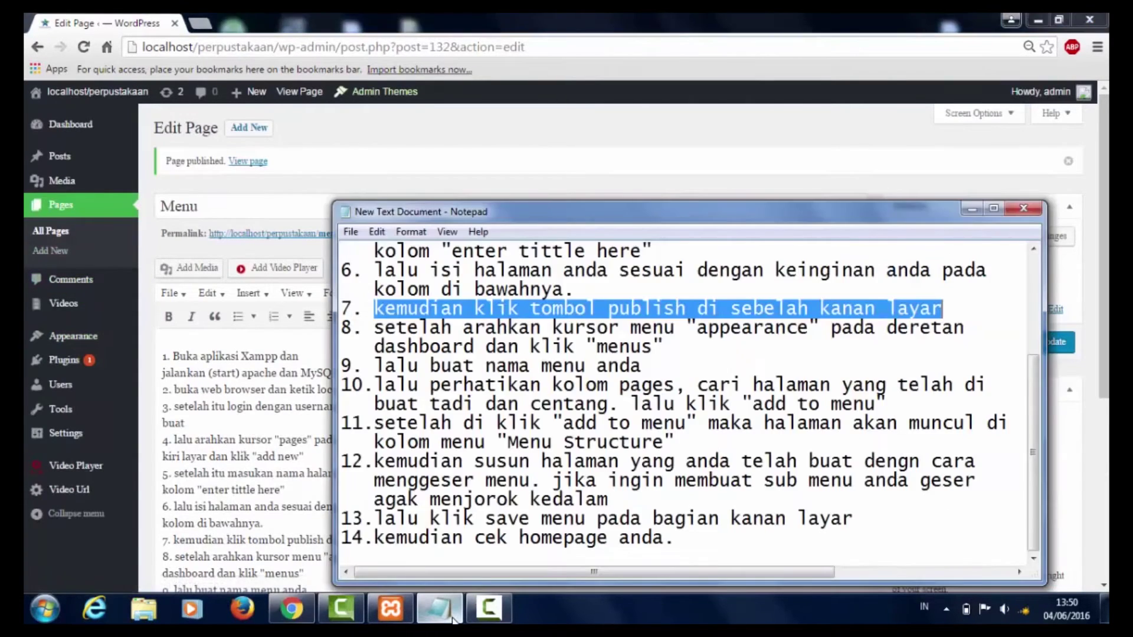
left_click_drag(665, 347, 712, 353)
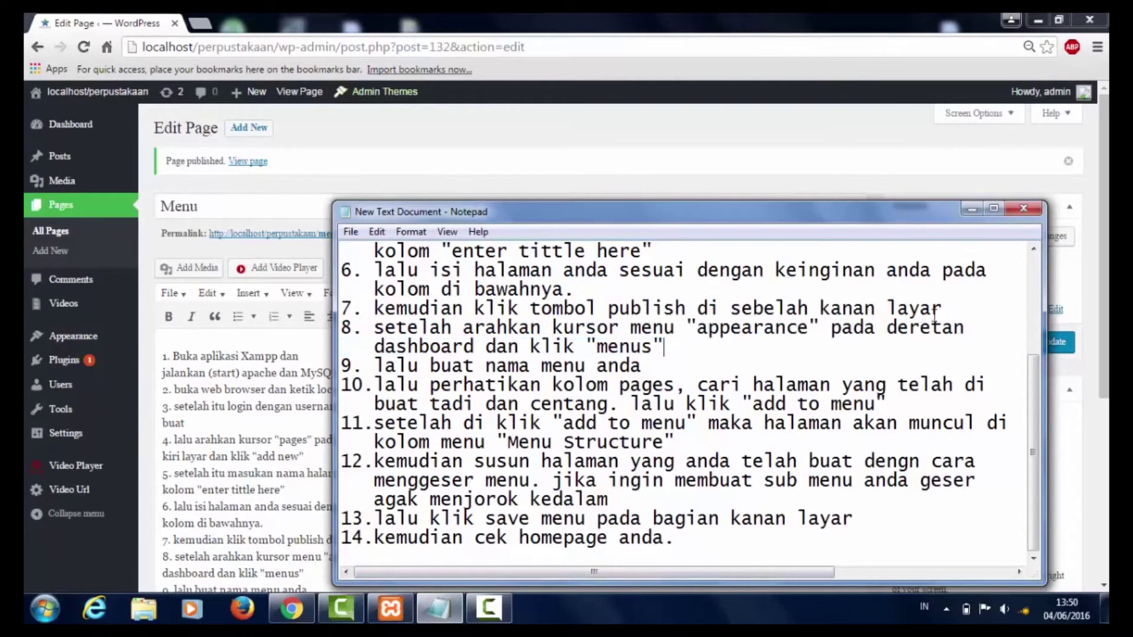
left_click(962, 304)
key("Return")
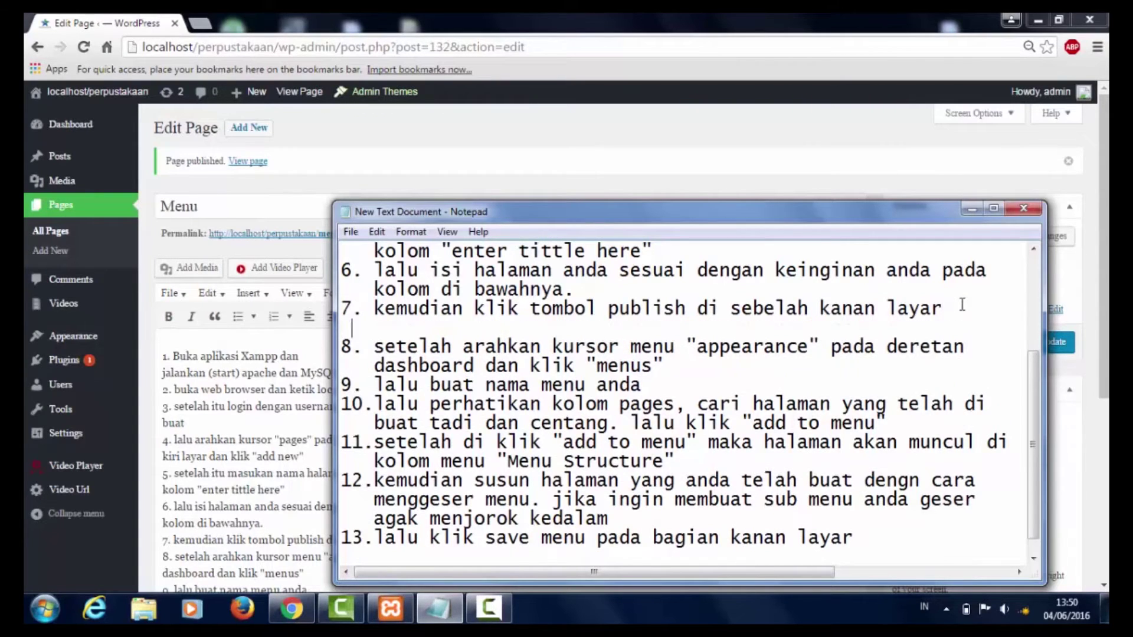
type("buatlah men")
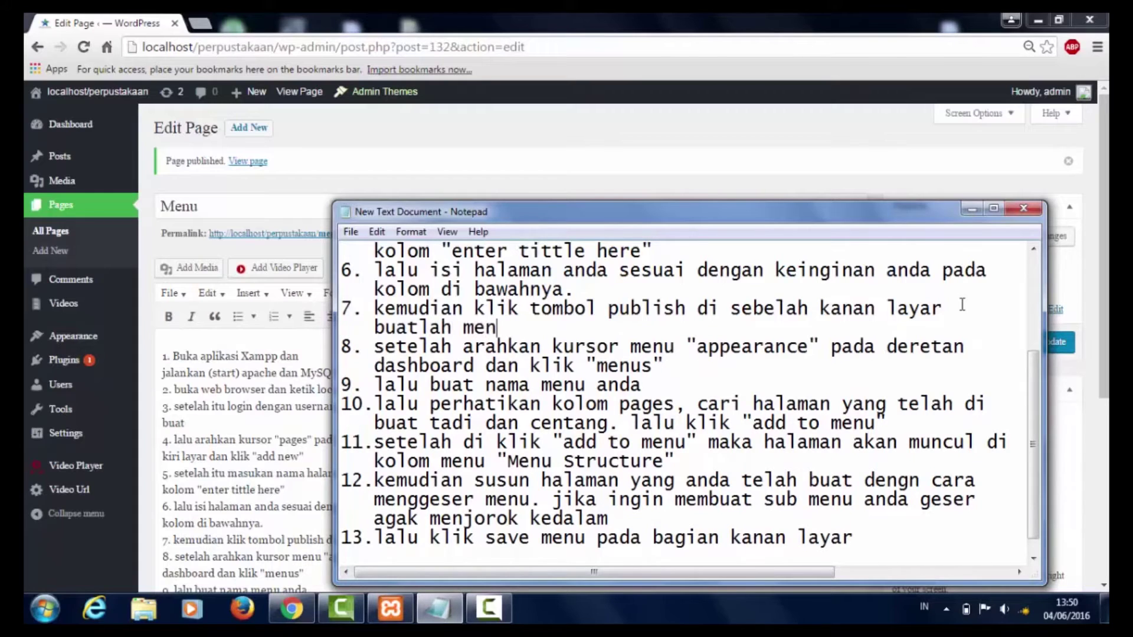
type("u\" yang")
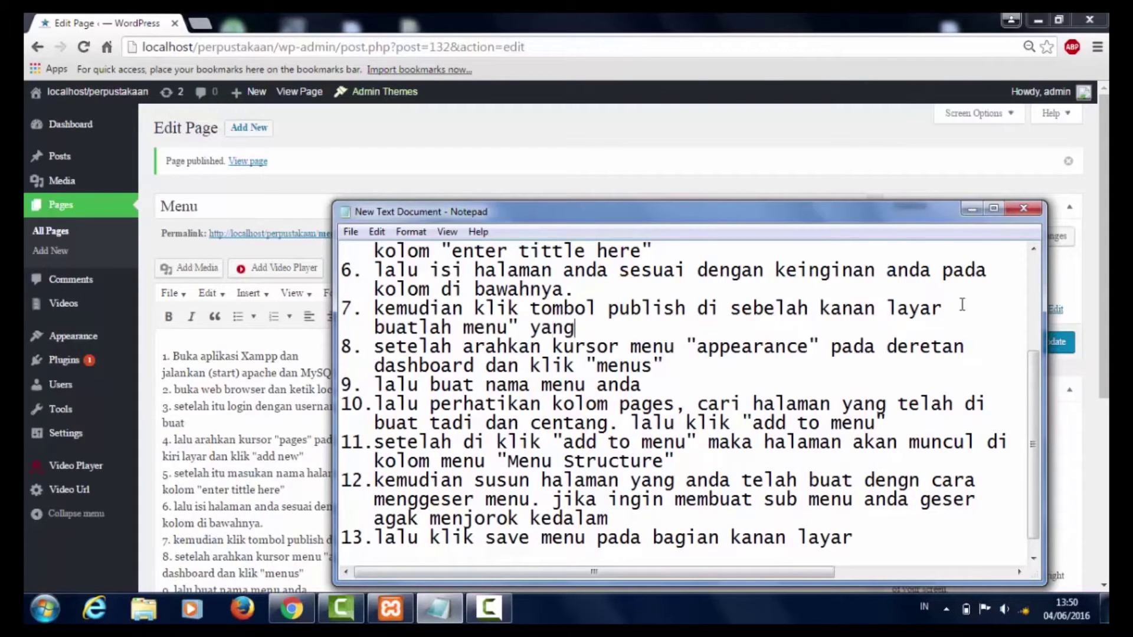
type(" anda butuhkan")
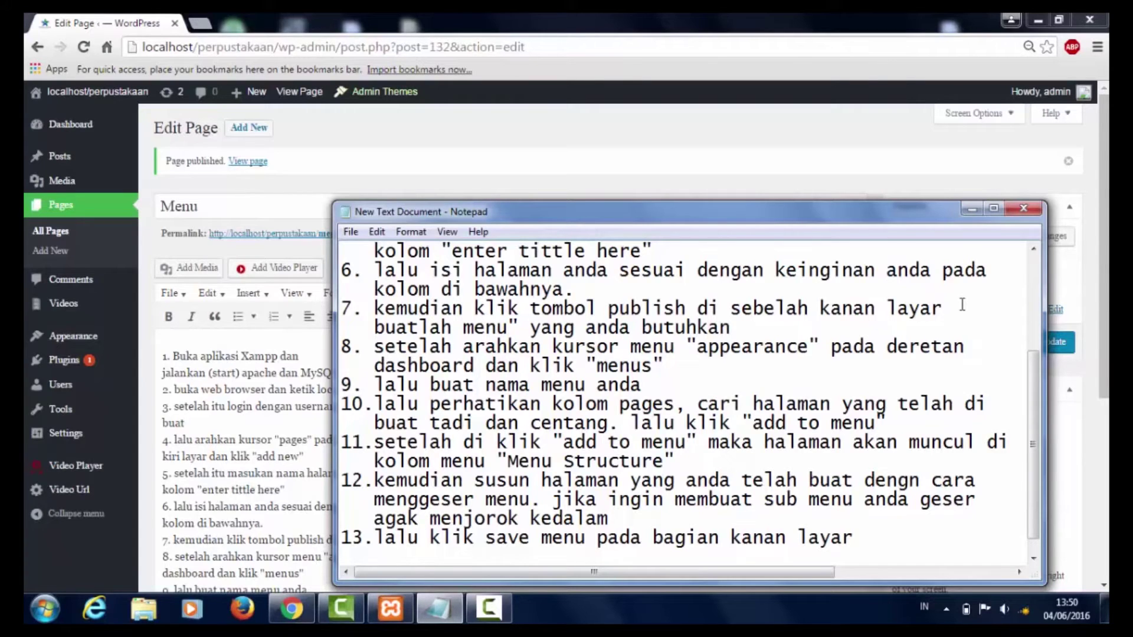
Reword the new line under item 7 to read 'buatlah menu" sesuai dengan yang anda butuhkan'.
type(" ses")
key("BackSpace")
key("BackSpace")
key("BackSpace")
key("BackSpace")
key("BackSpace")
key("BackSpace")
key("BackSpace")
key("BackSpace")
key("BackSpace")
key("BackSpace")
key("BackSpace")
key("BackSpace")
key("BackSpace")
key("BackSpace")
key("BackSpace")
key("BackSpace")
key("BackSpace")
key("BackSpace")
key("BackSpace")
key("BackSpace")
key("BackSpace")
type("sesuai deng")
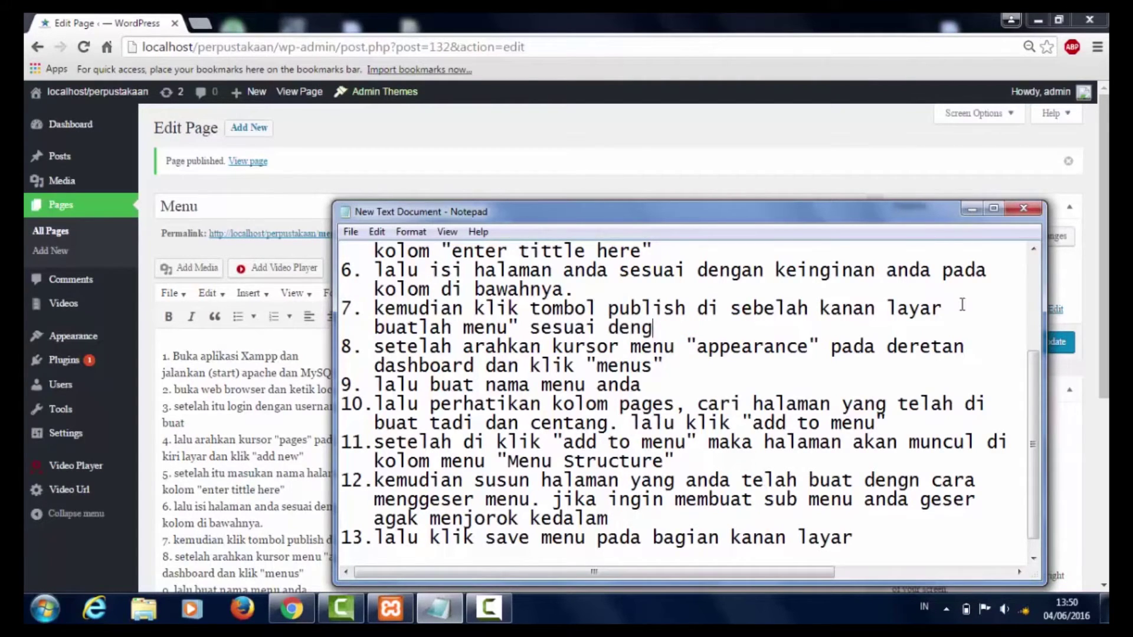
type("an yang anda")
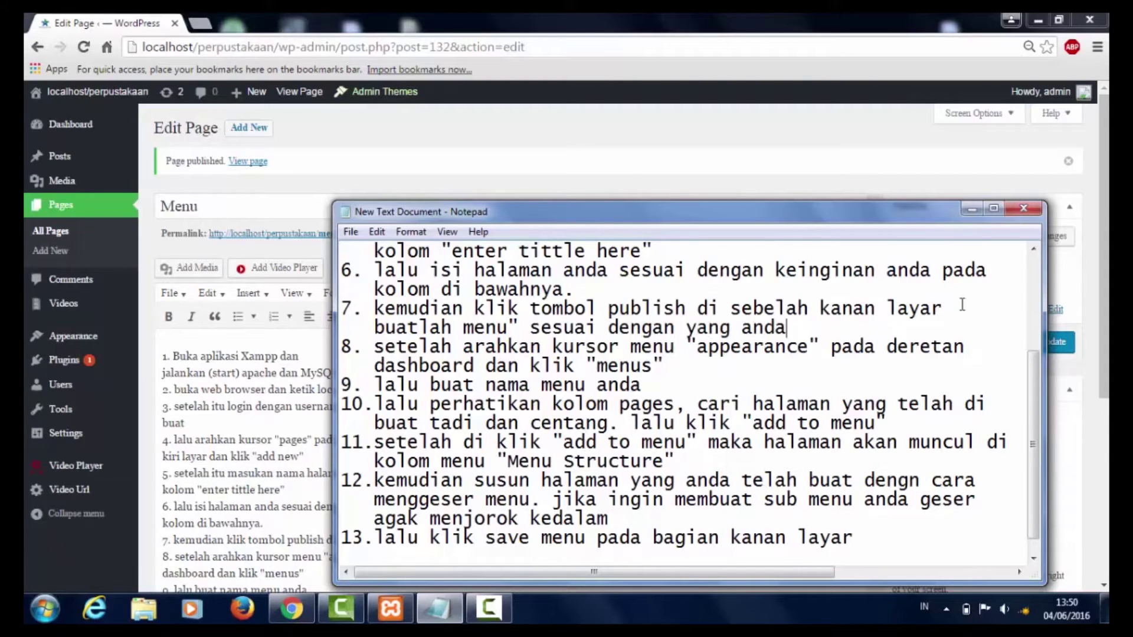
type(" butuhkan")
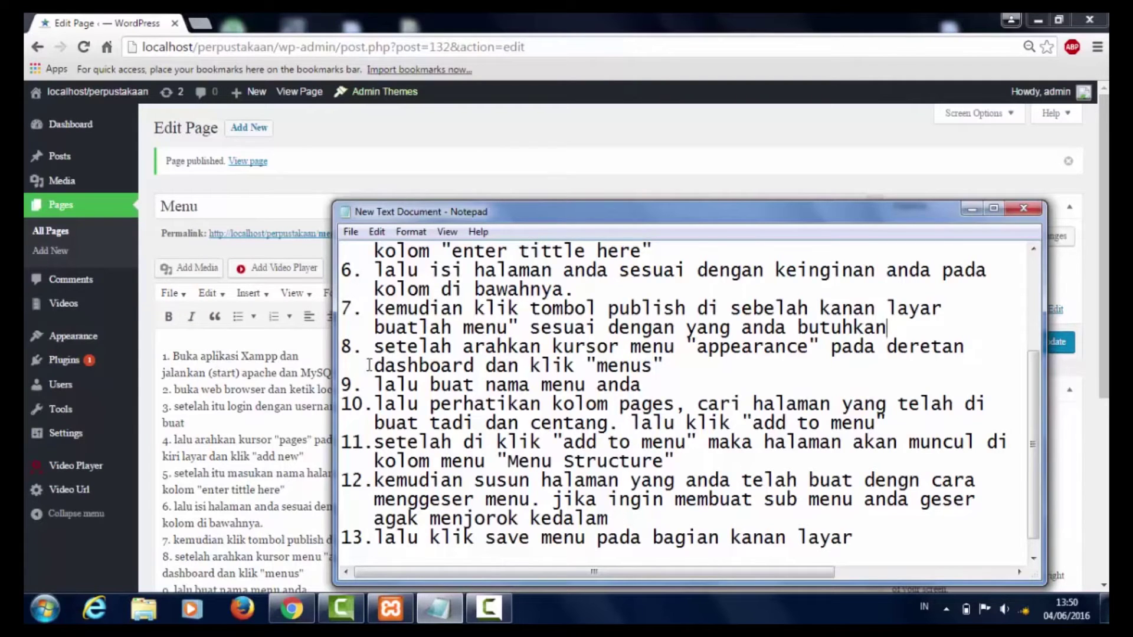
Highlight instruction 8 in the notes and open the Menus management page in WordPress.
left_click_drag(371, 355, 666, 374)
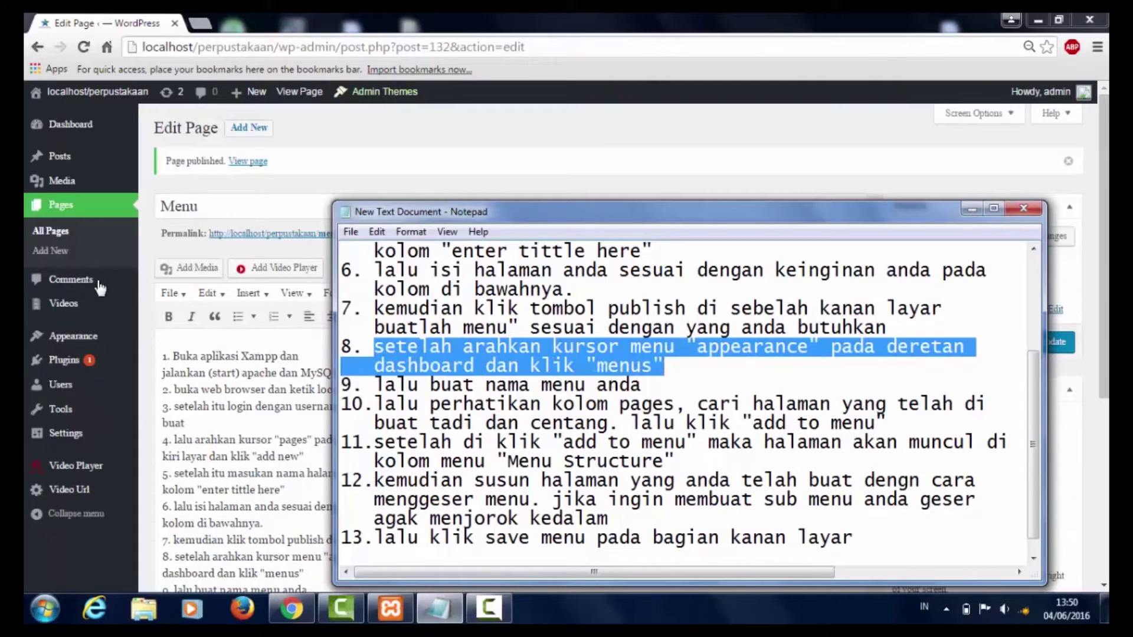
mouse_move(83, 335)
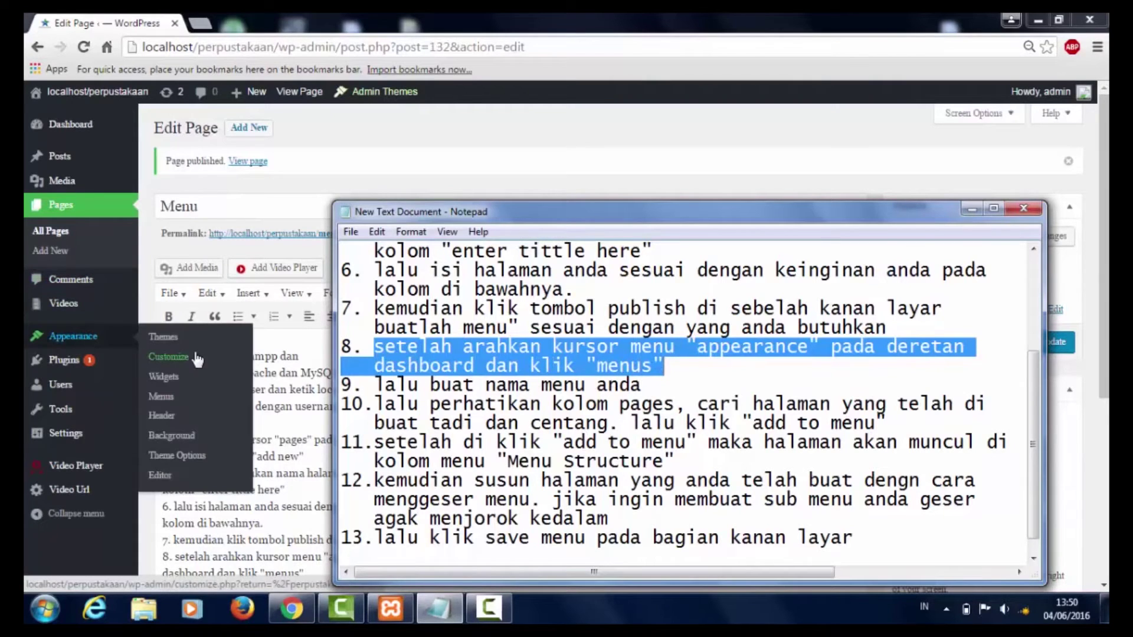
left_click(175, 399)
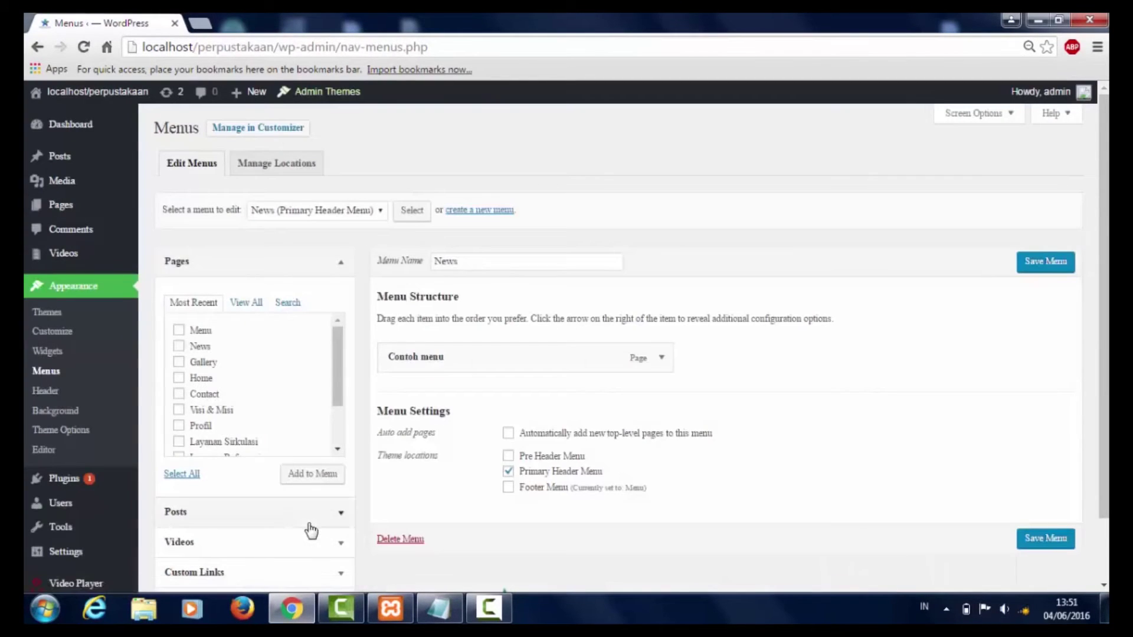
Start a new WordPress menu, and highlight instruction 9, 'lalu buat nama menu anda', in the Notepad notes.
mouse_move(407, 611)
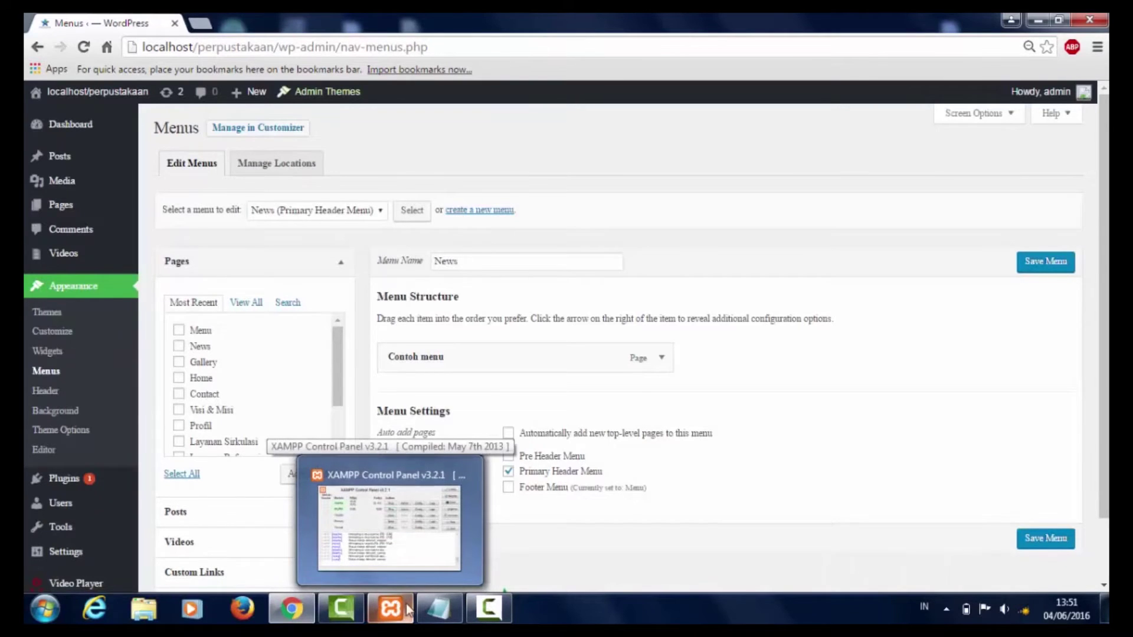
left_click(495, 219)
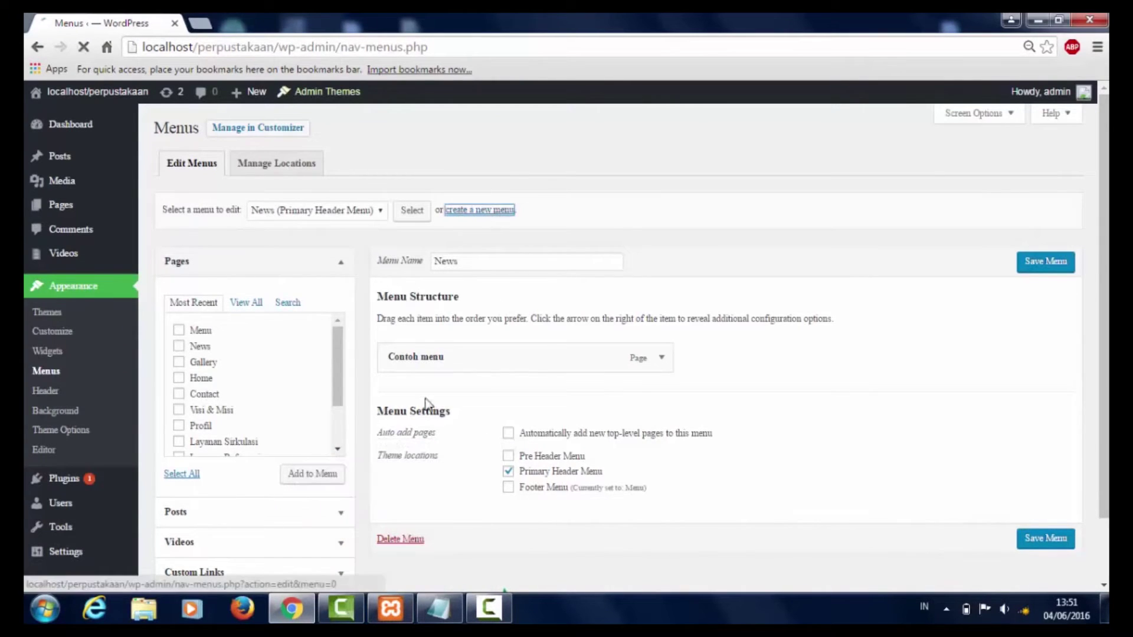
left_click(440, 610)
left_click(690, 379)
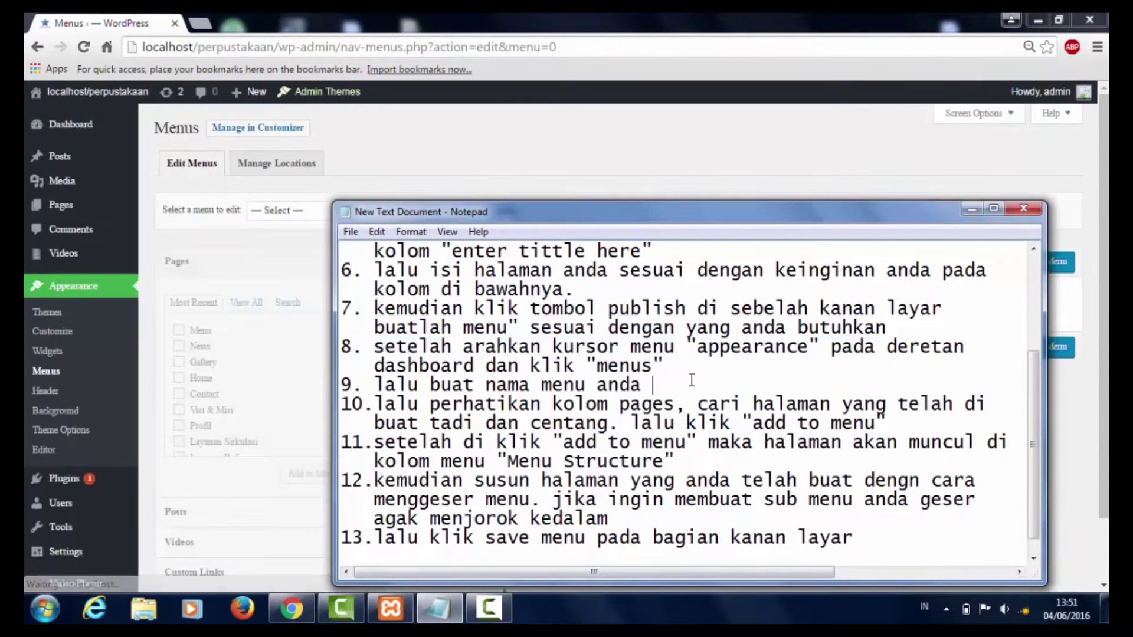
left_click_drag(649, 384, 377, 387)
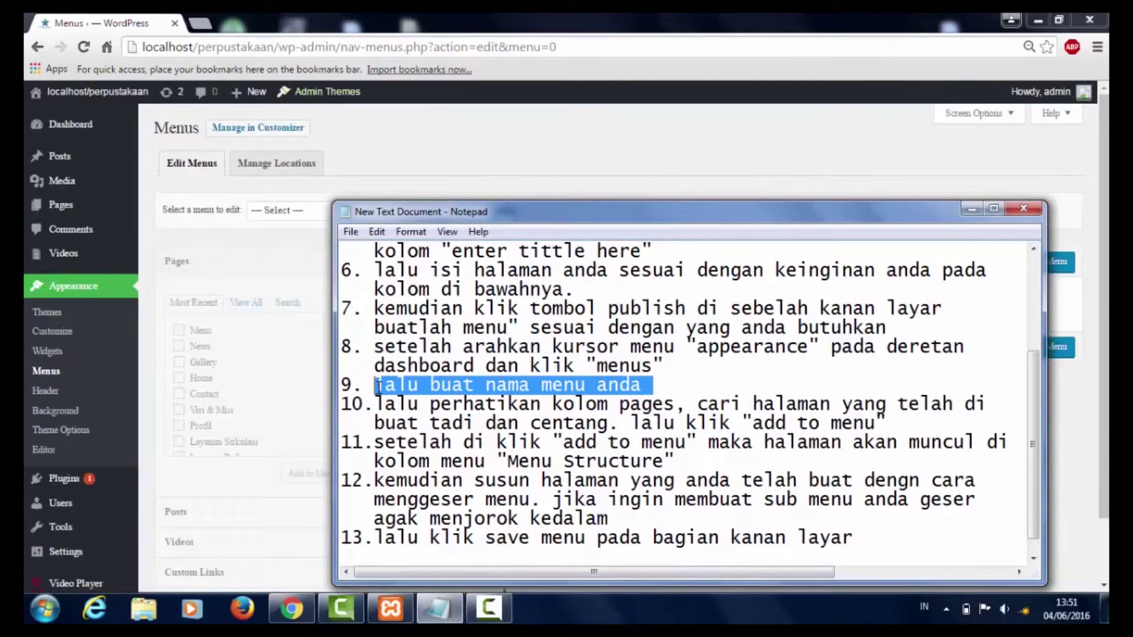
Try to create a WordPress menu named Menu.
left_click(372, 15)
left_click(452, 258)
type("Menu")
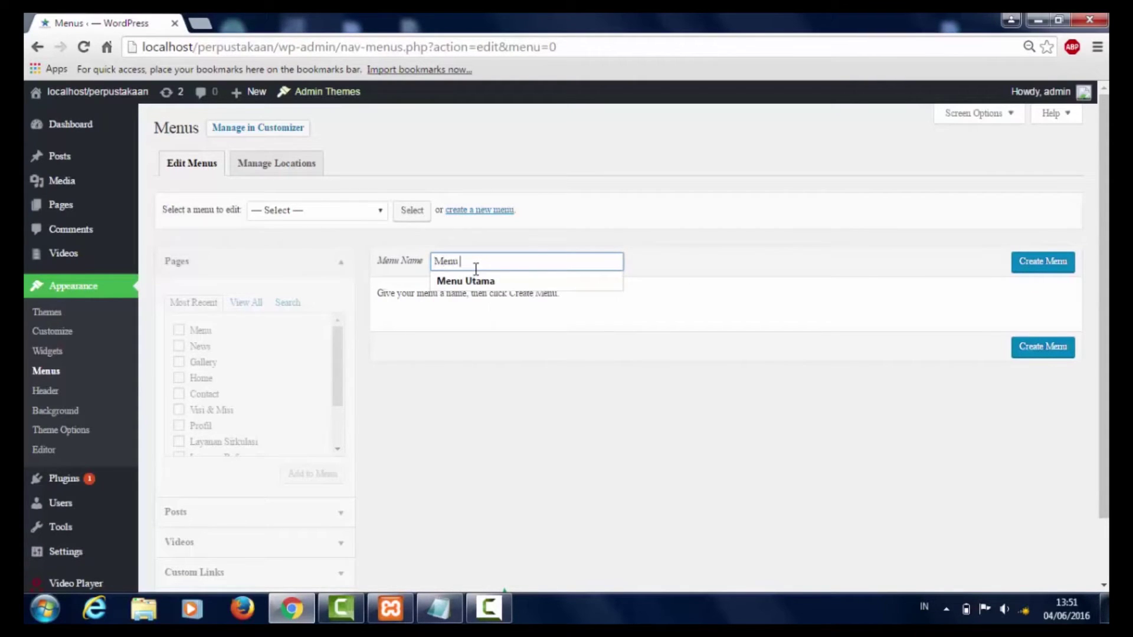
key("BackSpace")
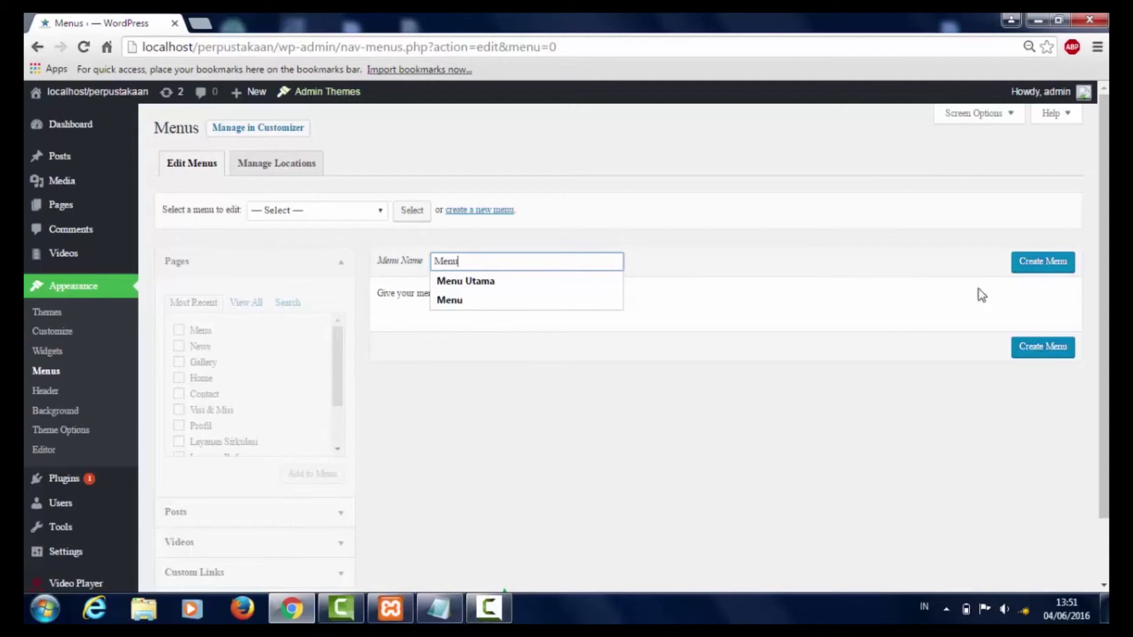
left_click(1048, 264)
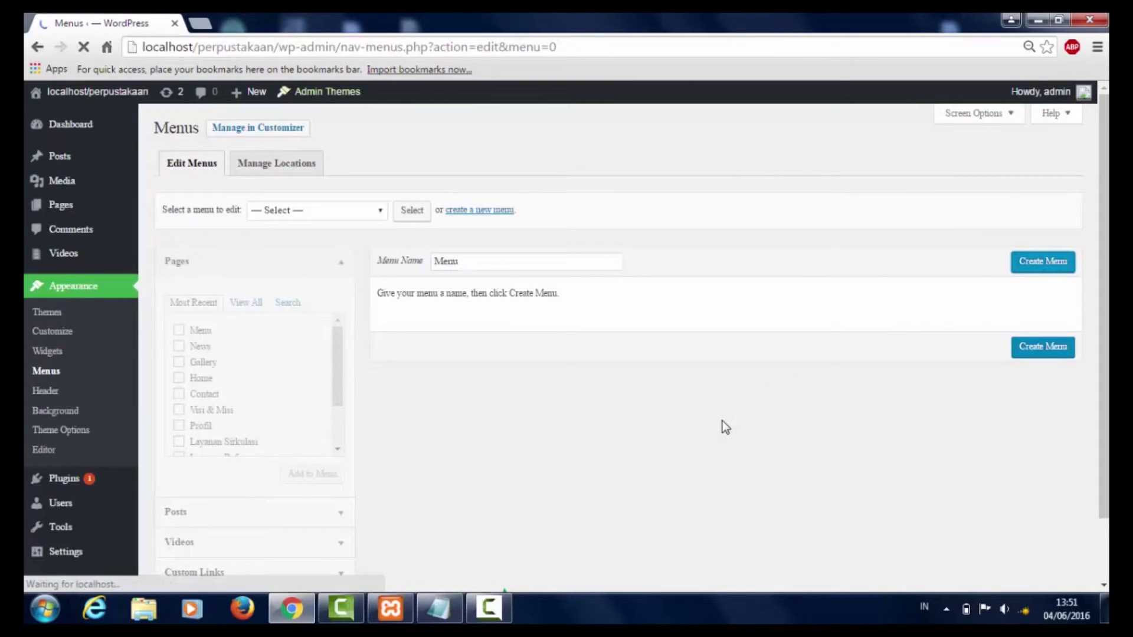
Highlight instruction 10 about ticking pages and adding them in the Notepad notes, and return to WordPress.
left_click(444, 613)
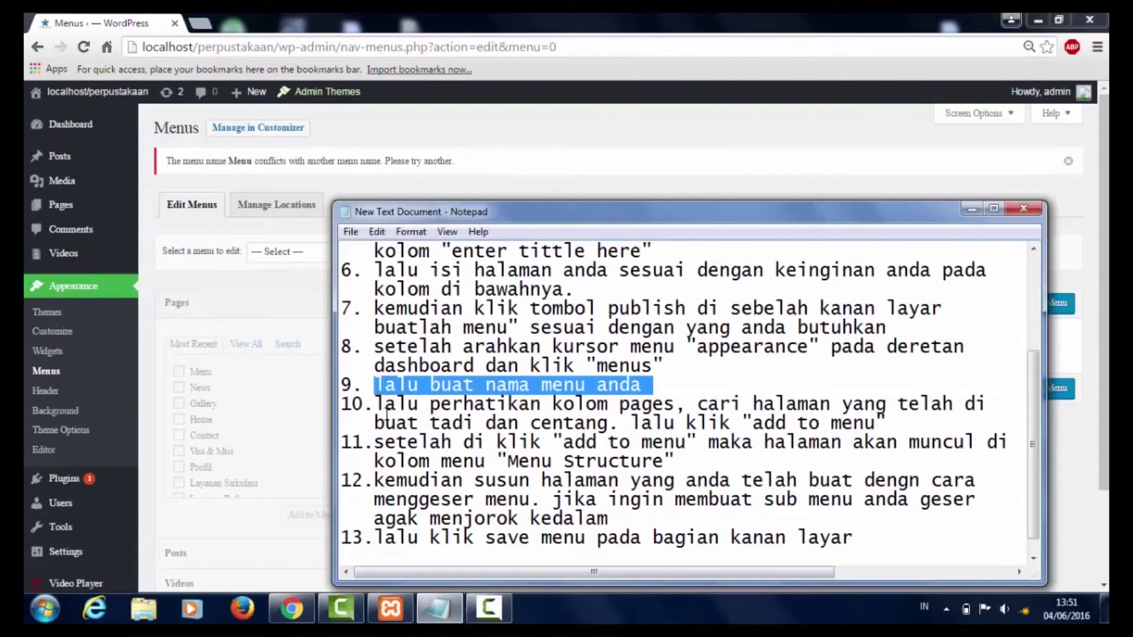
left_click_drag(375, 403, 889, 423)
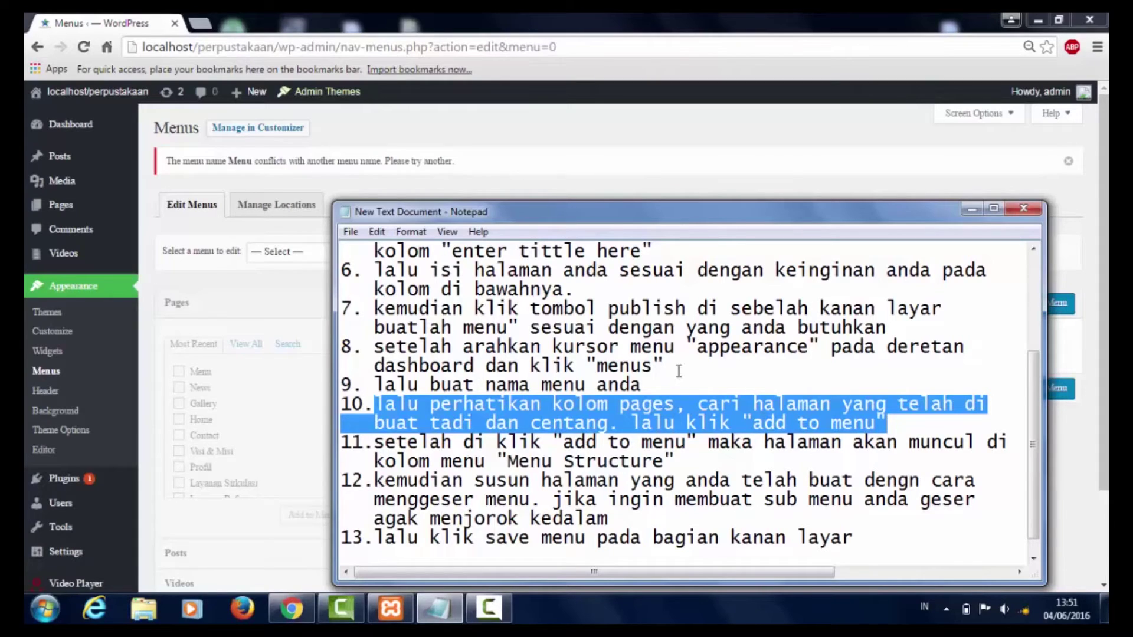
left_click(122, 28)
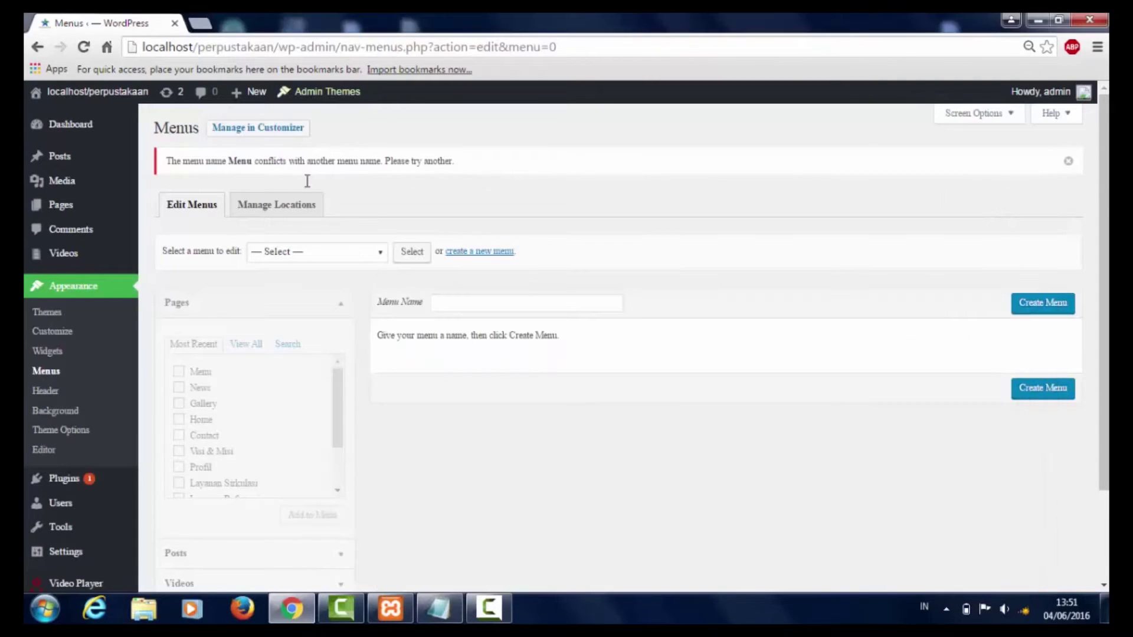
Create the new menu with the name Menus.
left_click(492, 301)
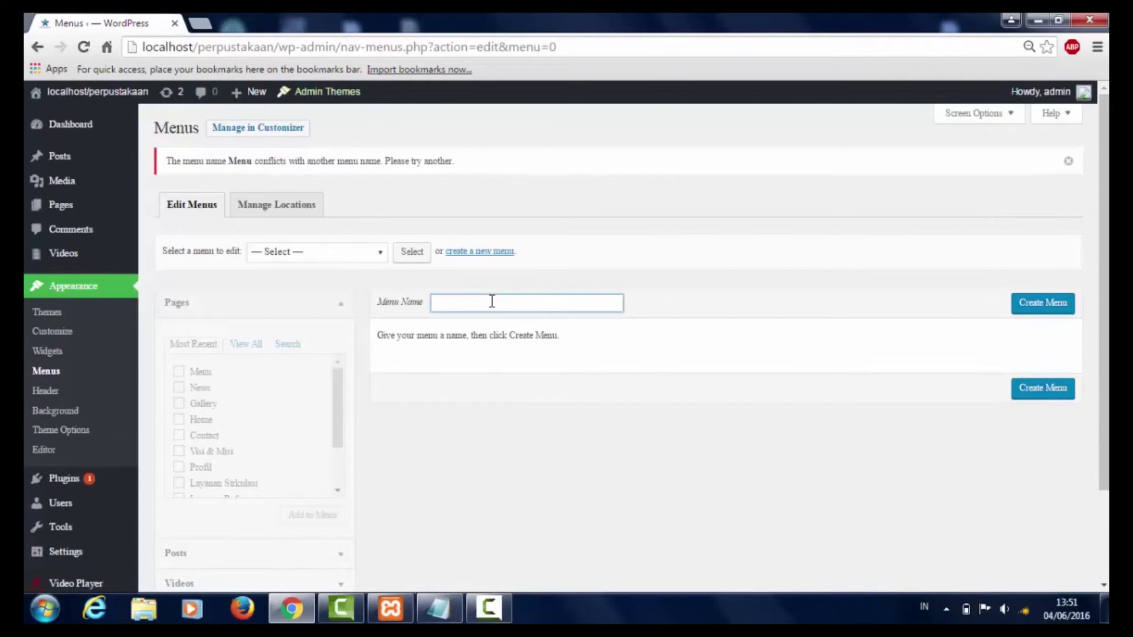
type("Menus")
left_click(1066, 319)
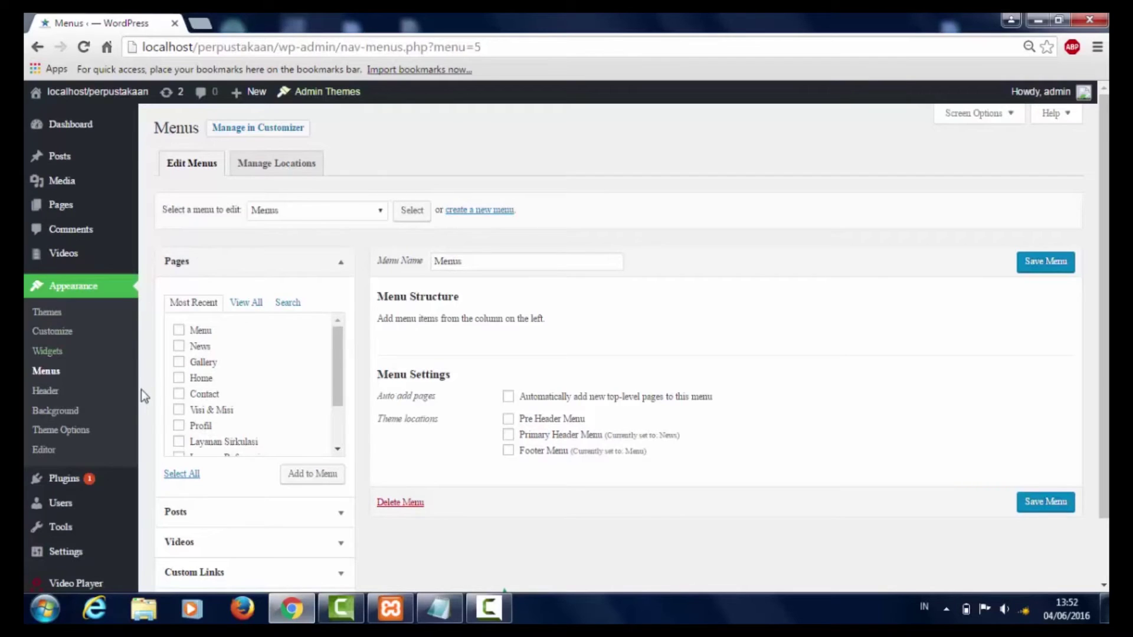
Select all the most recent pages and add them to the Menus menu.
left_click(178, 330)
left_click(183, 475)
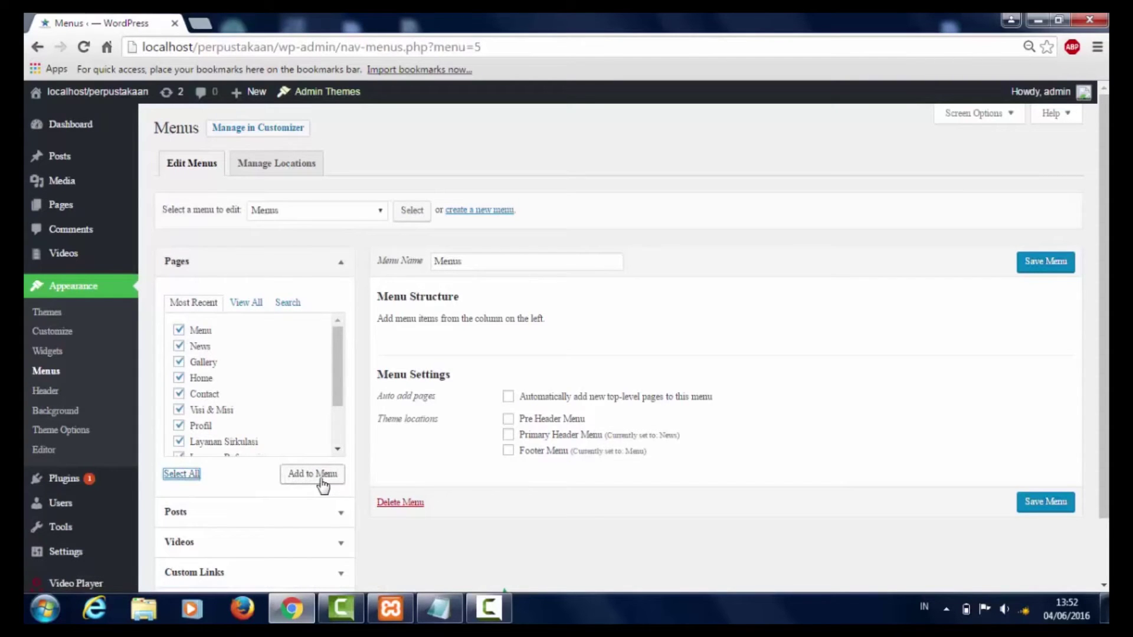
left_click(438, 609)
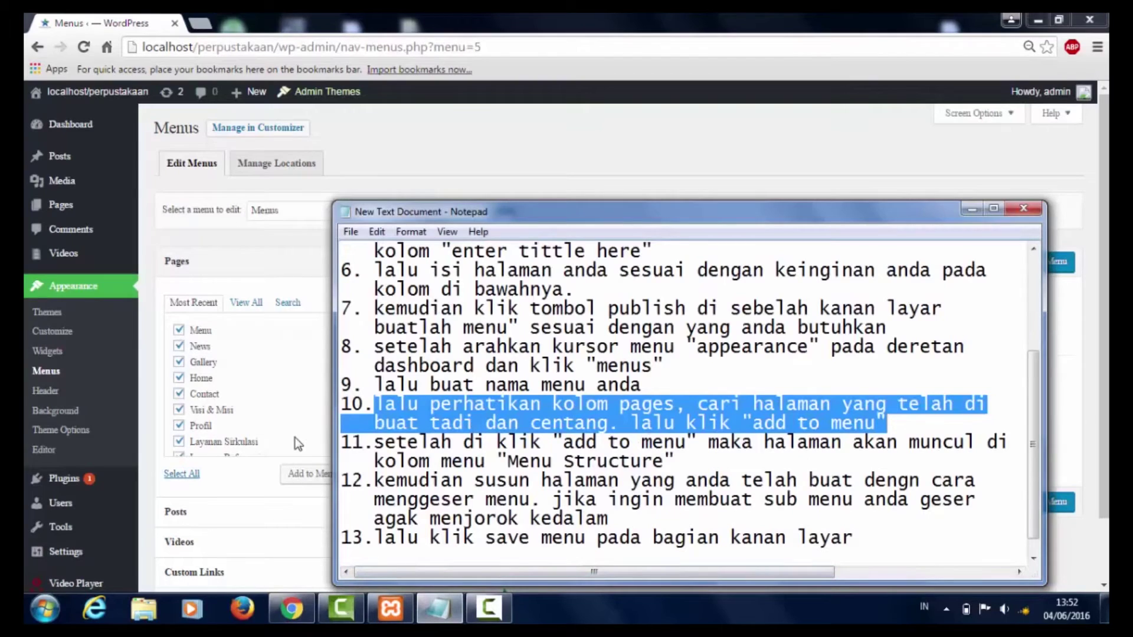
left_click(292, 477)
left_click(292, 477)
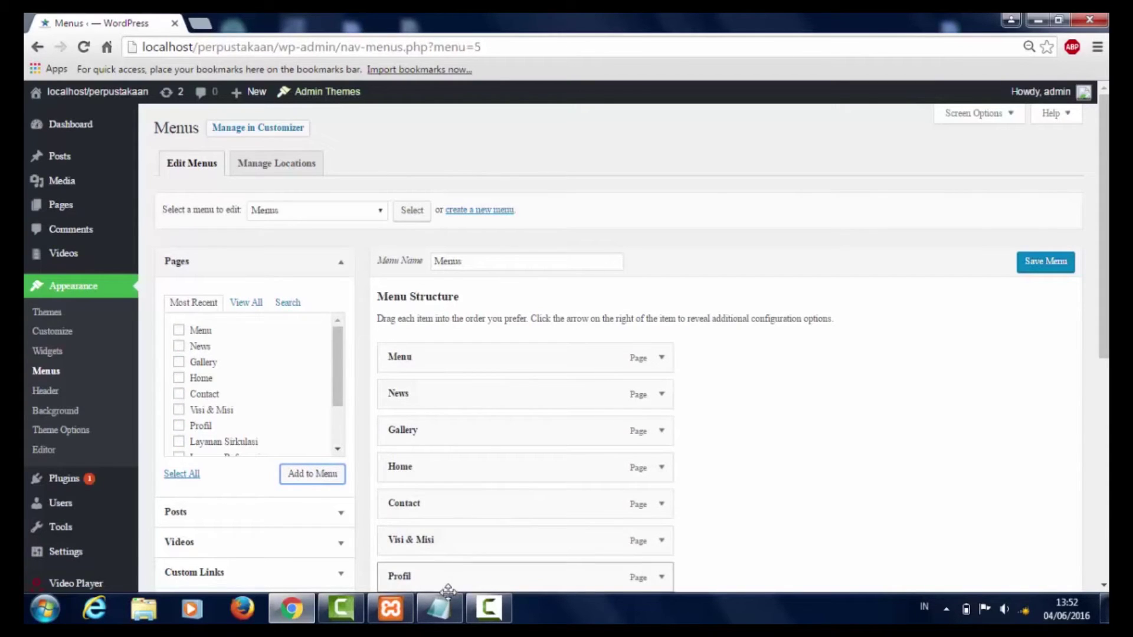
Bring up the Notepad instructions and highlight instruction 11 about pages appearing in Menu Structure.
mouse_move(452, 614)
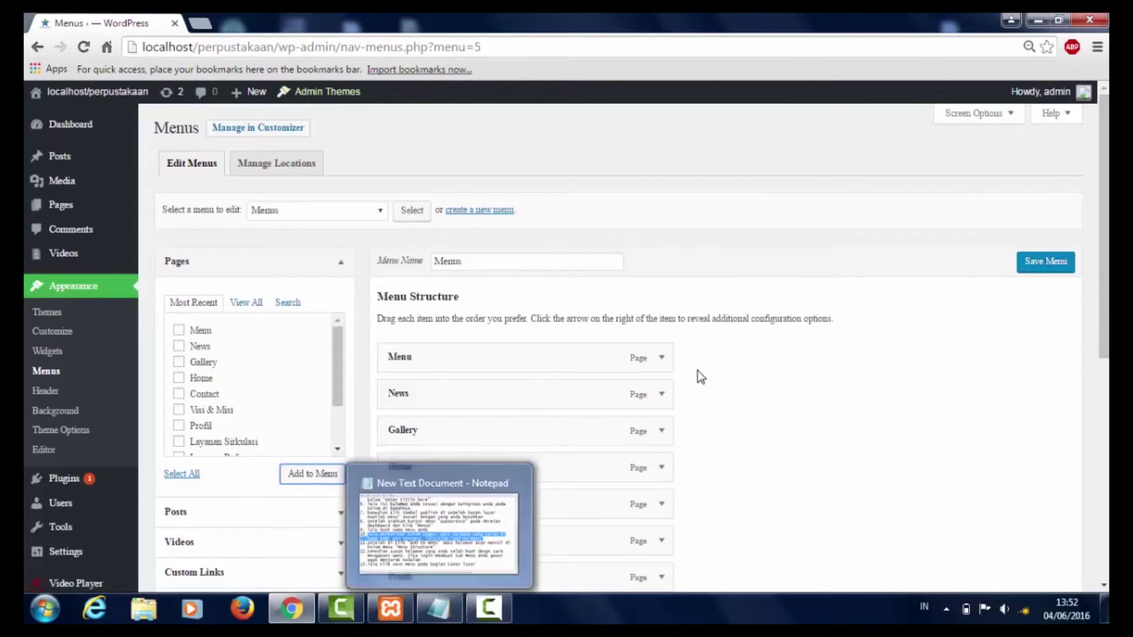
left_click(441, 611)
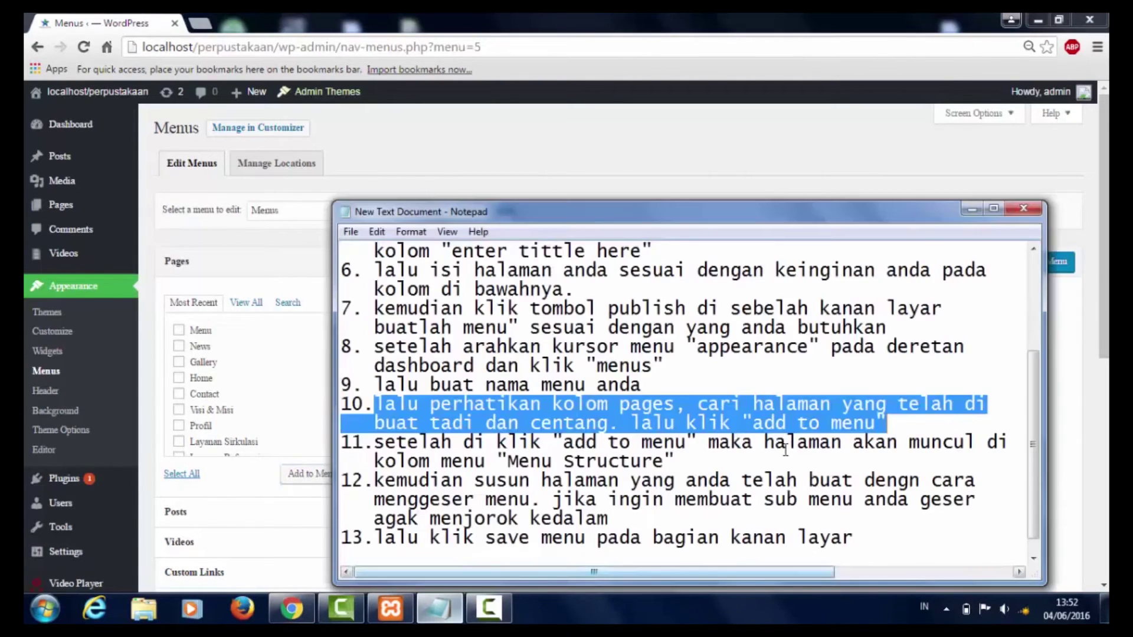
mouse_move(760, 220)
left_mouse_down()
mouse_move(870, 151)
mouse_move(794, 177)
mouse_move(768, 220)
left_mouse_up()
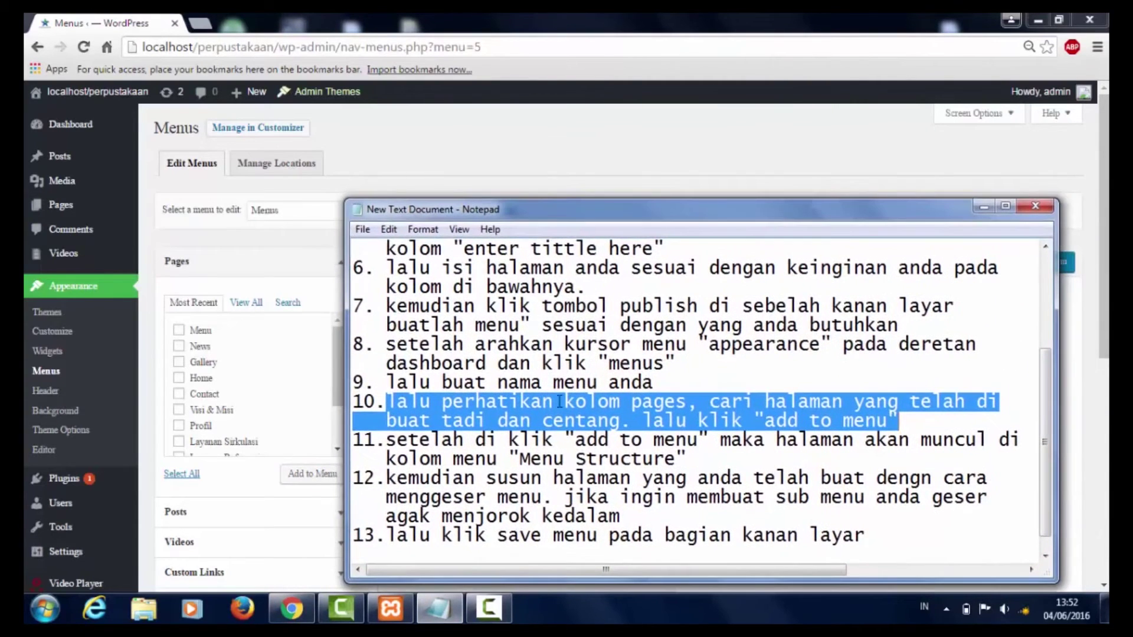
left_click_drag(388, 439, 686, 459)
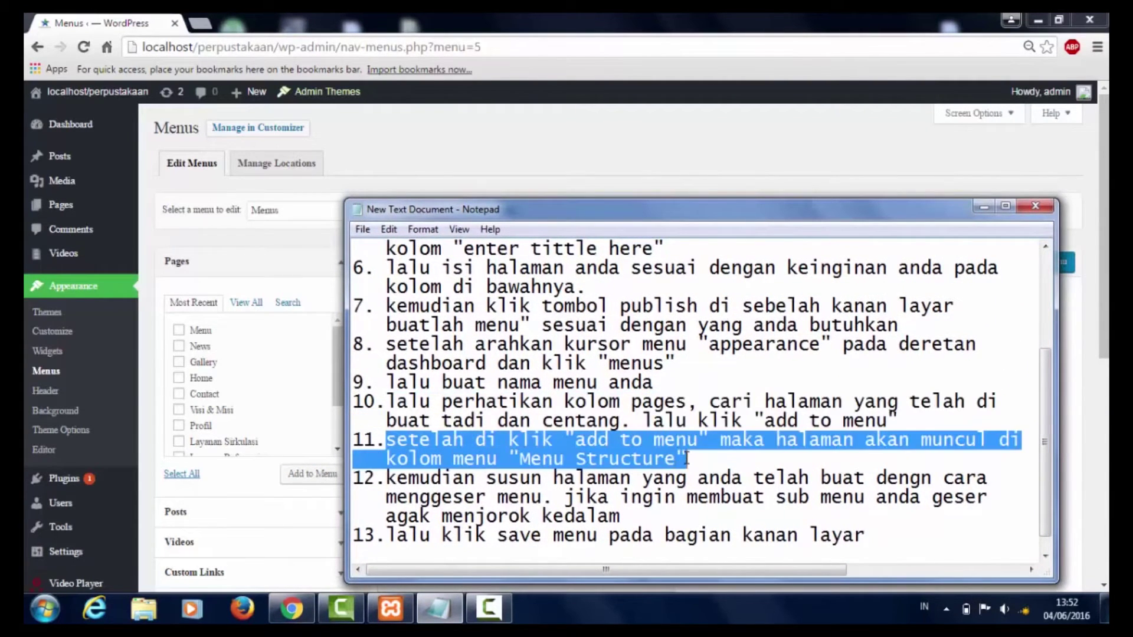
Review the pages listed in WordPress's Menu Structure, and highlight instruction 12 about arranging them in the Notepad notes.
left_click(417, 13)
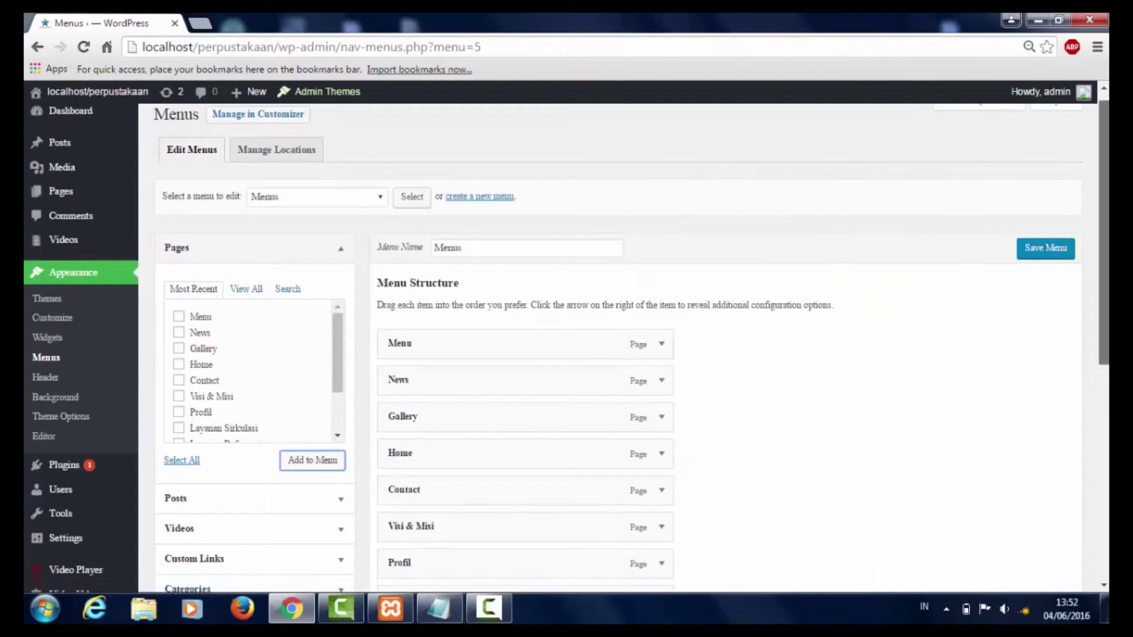
scroll(566, 348, "down", 3)
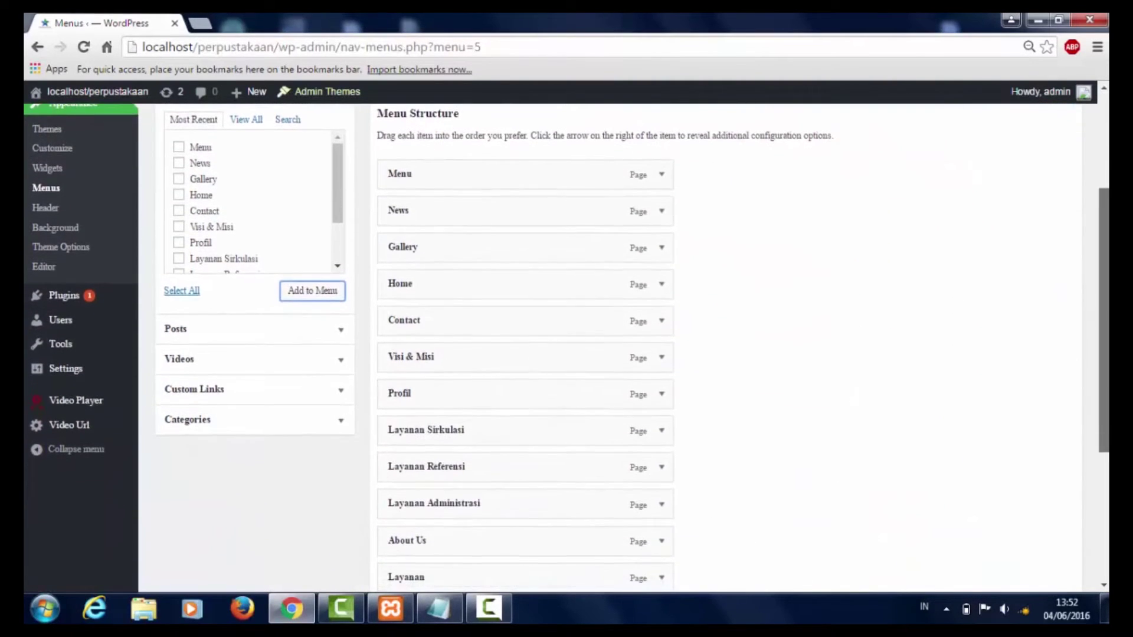
left_click_drag(1106, 382, 1105, 377)
left_click(440, 613)
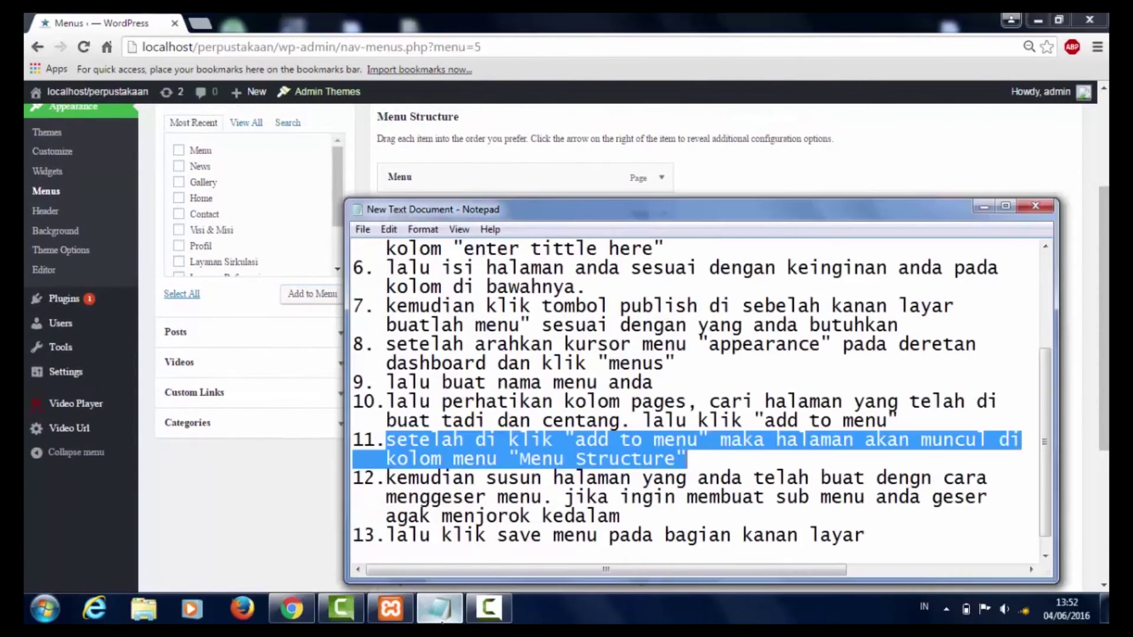
left_click_drag(381, 481, 799, 518)
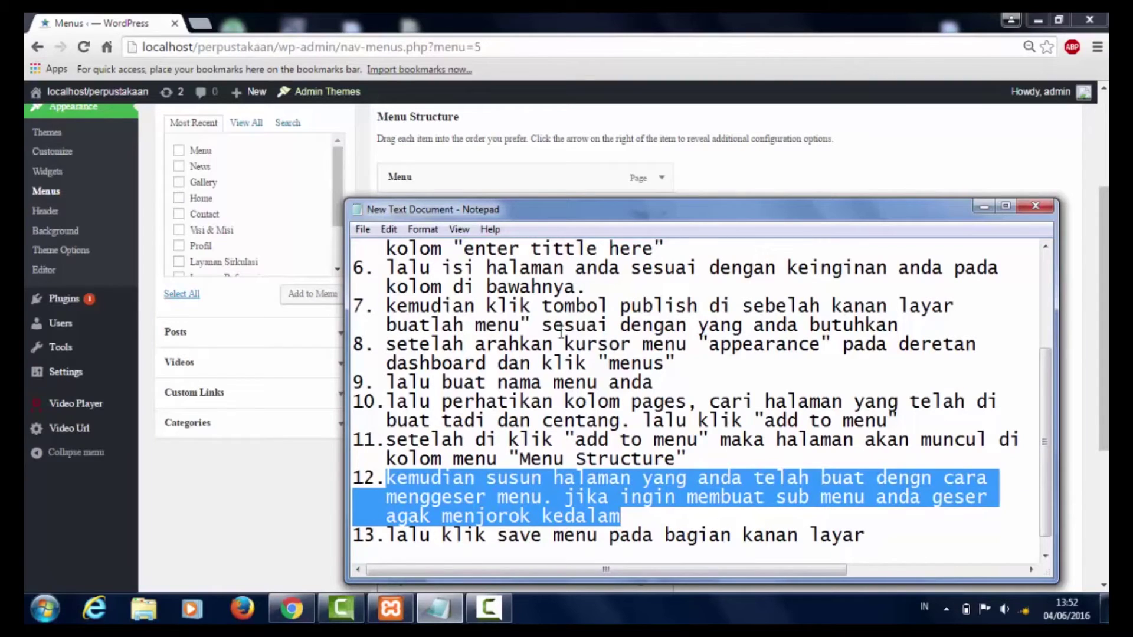
Switch to the WordPress Menus page and reorder Menu Structure so Home comes first and News second.
left_click(119, 18)
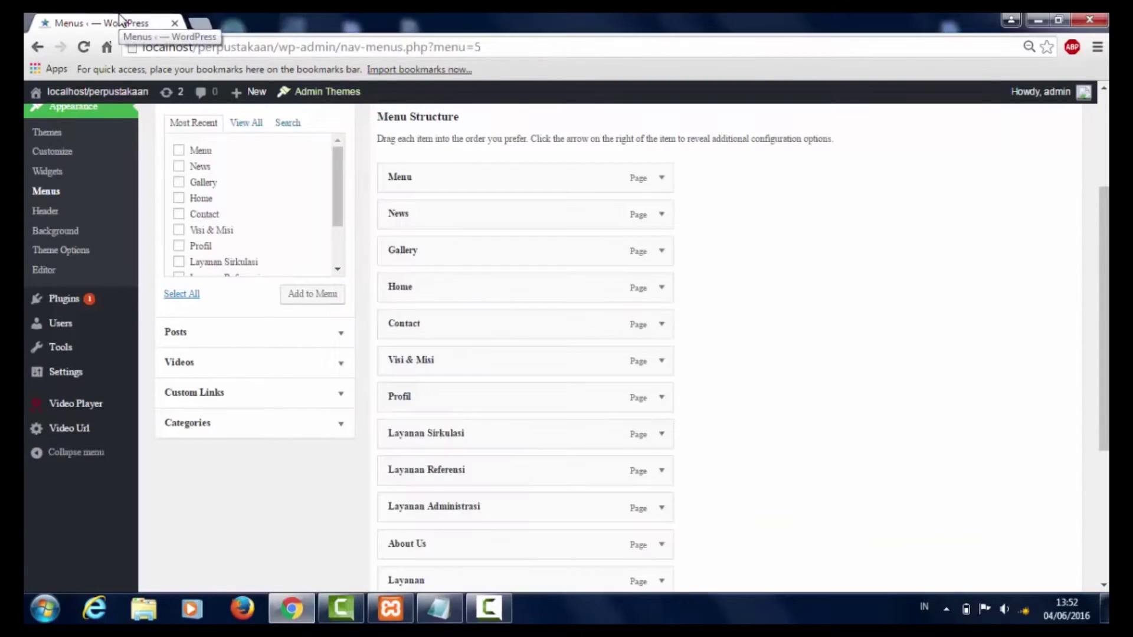
left_click_drag(418, 289, 416, 192)
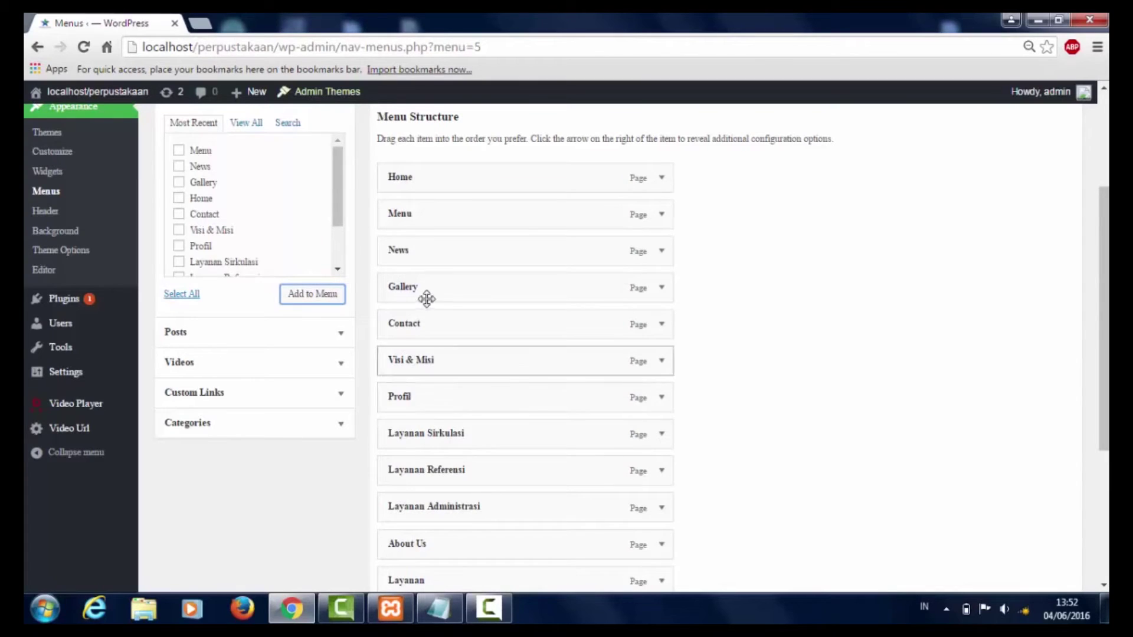
left_click_drag(410, 265, 411, 217)
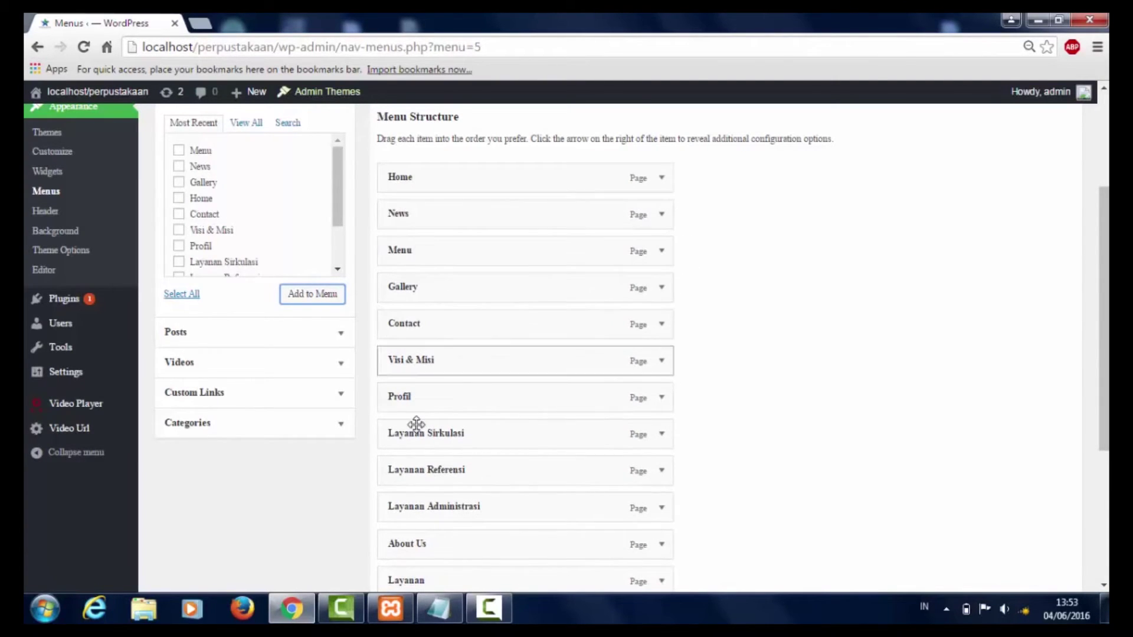
Move About Us directly below News and nest Profil, Visi & Misi, Gallery and Contact under it as sub items.
left_click_drag(420, 540, 419, 247)
left_click_drag(417, 310, 431, 278)
left_click_drag(426, 357, 448, 319)
left_click_drag(445, 426, 486, 307)
left_click_drag(431, 435, 448, 317)
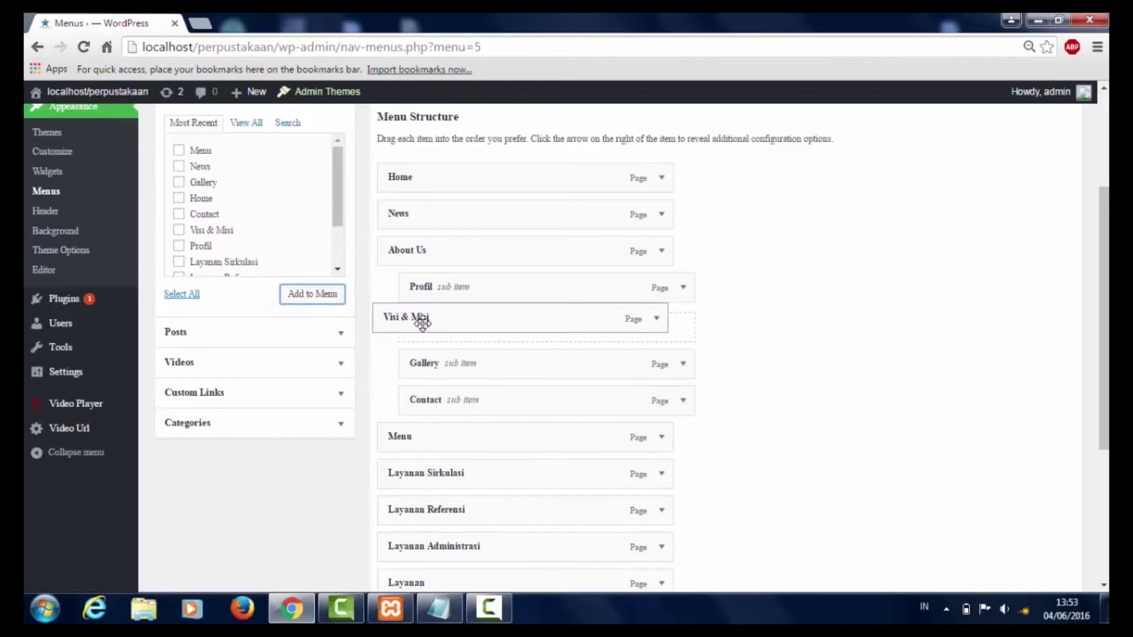
left_click_drag(420, 322, 461, 423)
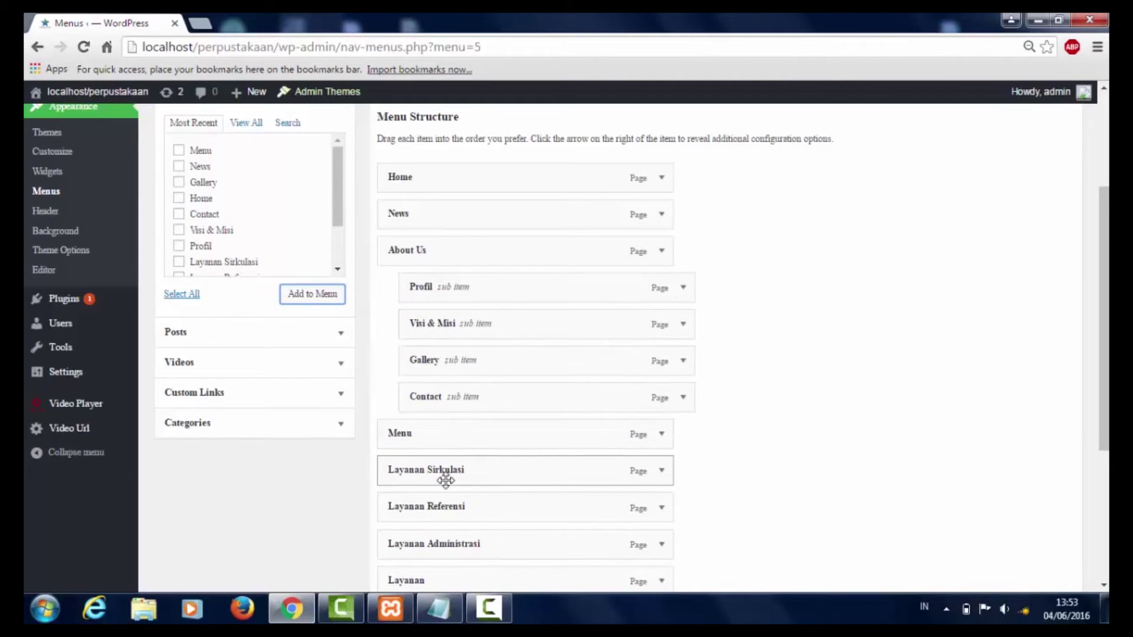
Place Layanan directly below News and nest Layanan Sirkulasi, Layanan Referensi and Layanan Administrasi under it as sub items.
left_click_drag(435, 579, 437, 235)
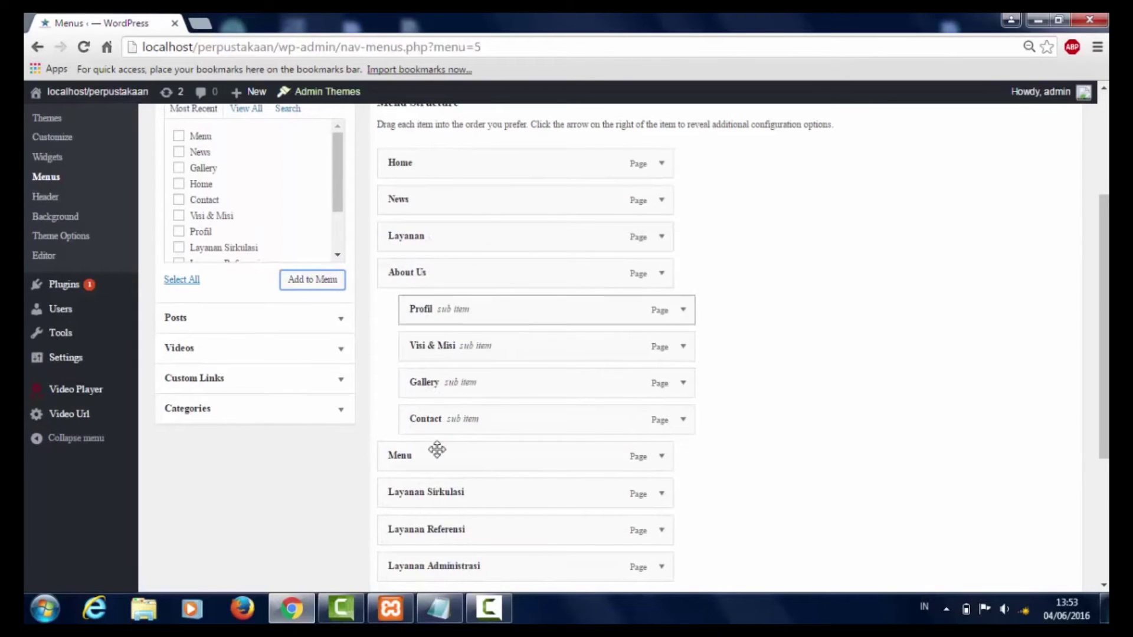
left_click_drag(435, 493, 451, 263)
left_click_drag(430, 532, 449, 308)
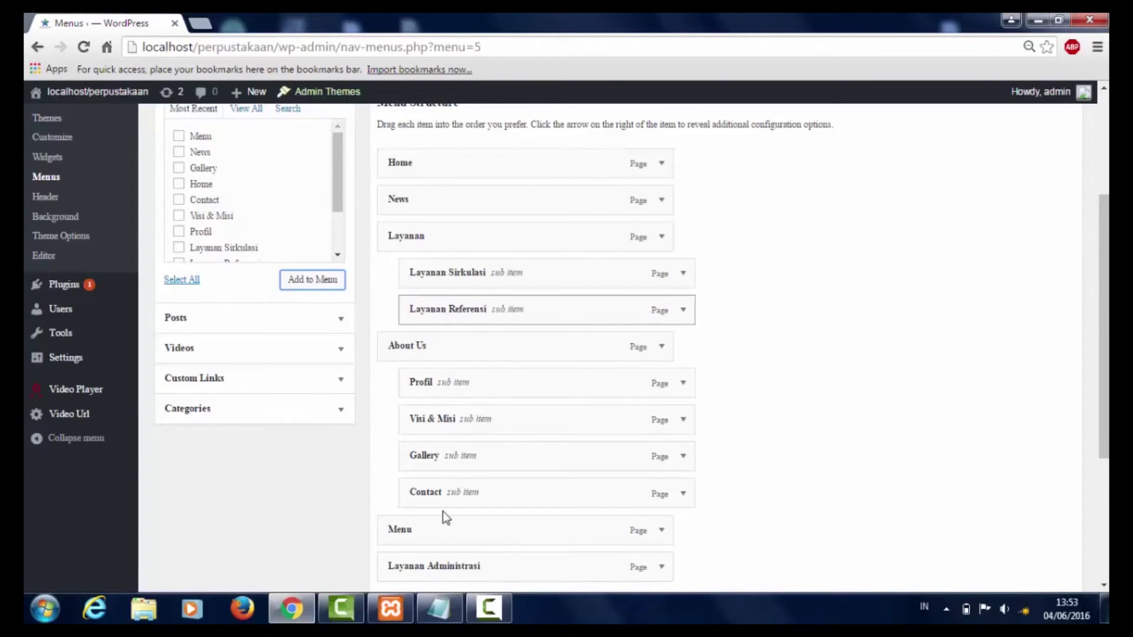
left_click_drag(442, 570, 465, 354)
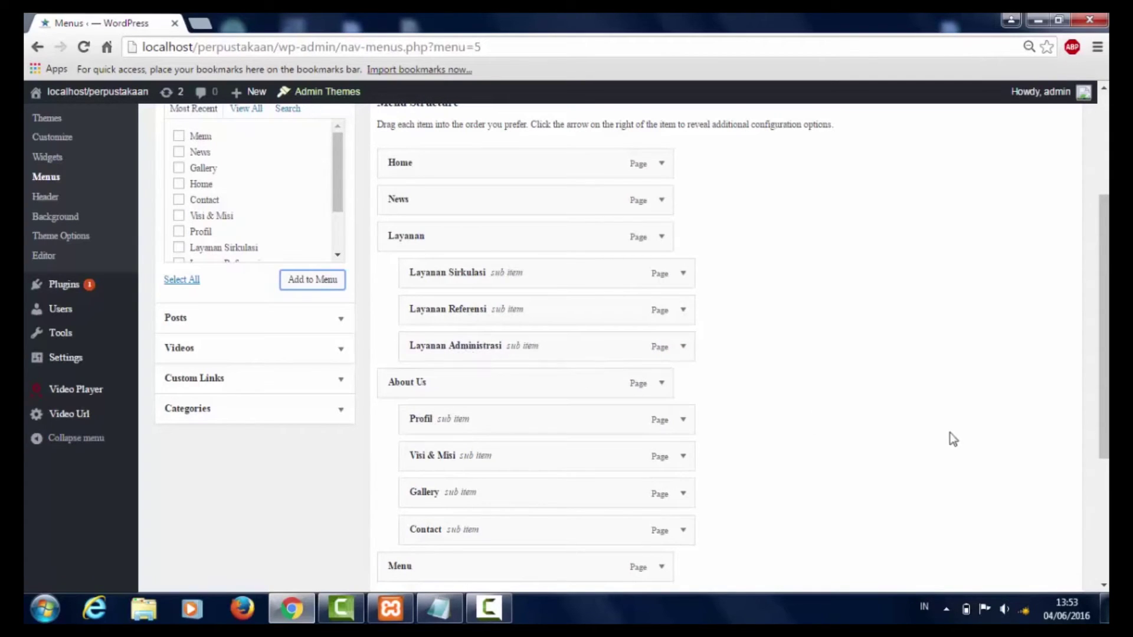
Bring up the Notepad instructions and reposition their window so WordPress's Menu Settings section stays in view.
left_click_drag(1100, 423, 1102, 502)
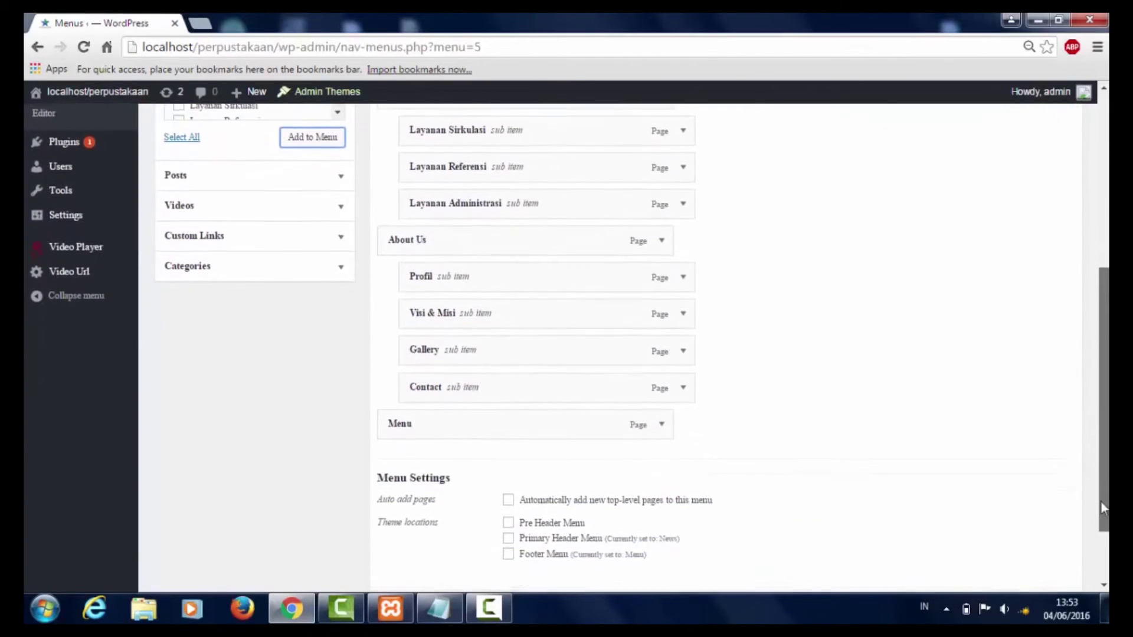
left_click(444, 614)
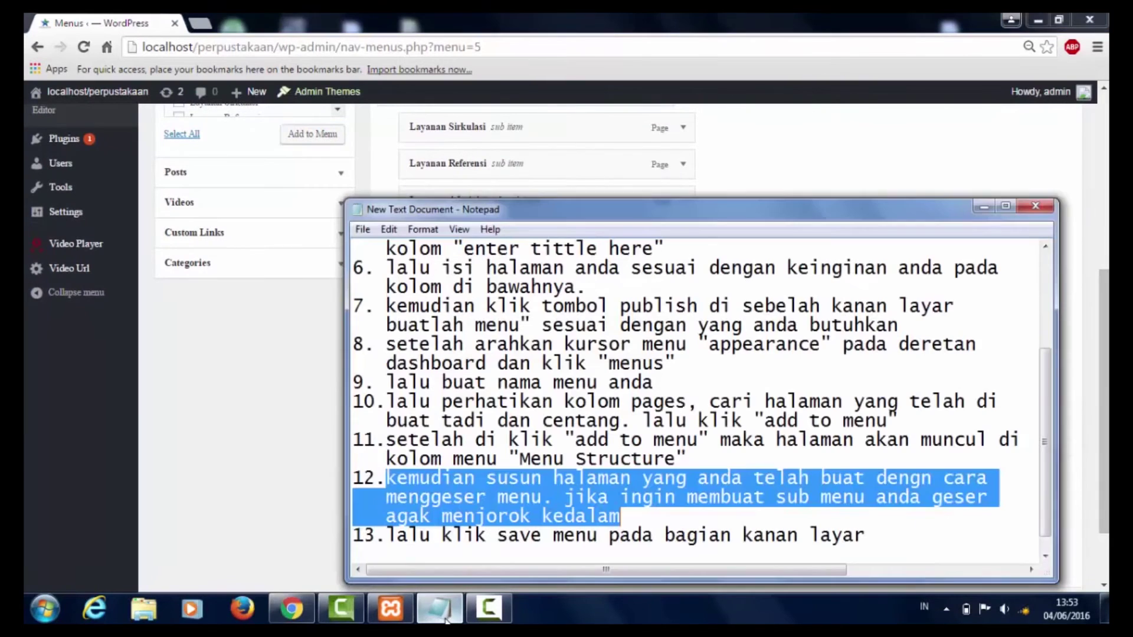
left_click_drag(683, 219, 652, 103)
left_click(614, 401)
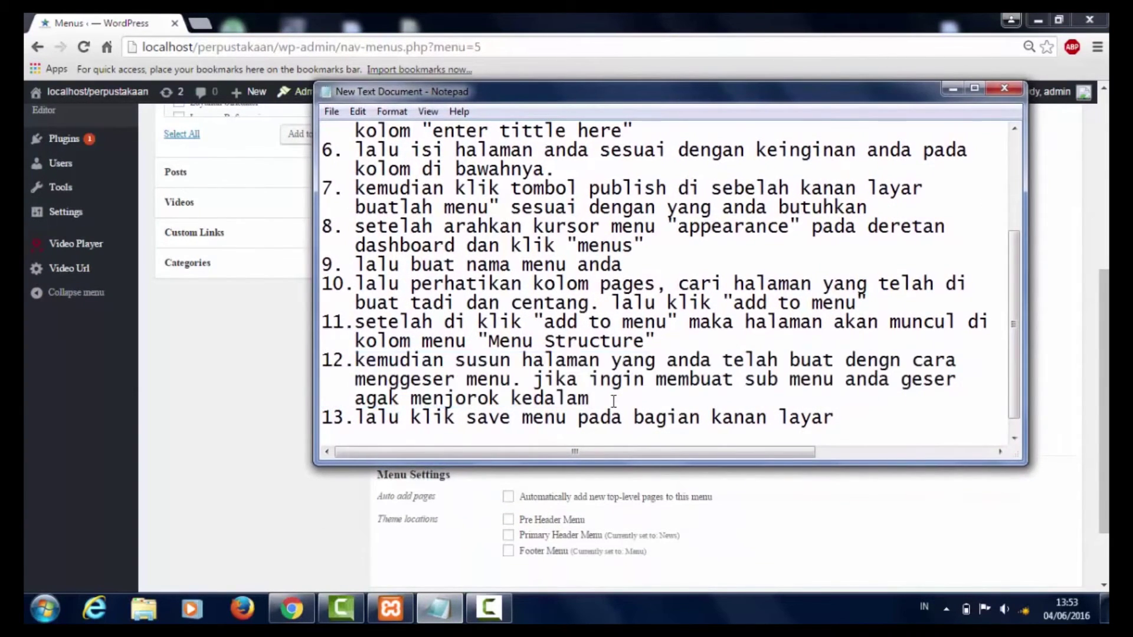
Replace instruction 13 in the notes with a new one beginning "13. lalu pada bagian menu settings".
key("ctrl+z")
type("lalu")
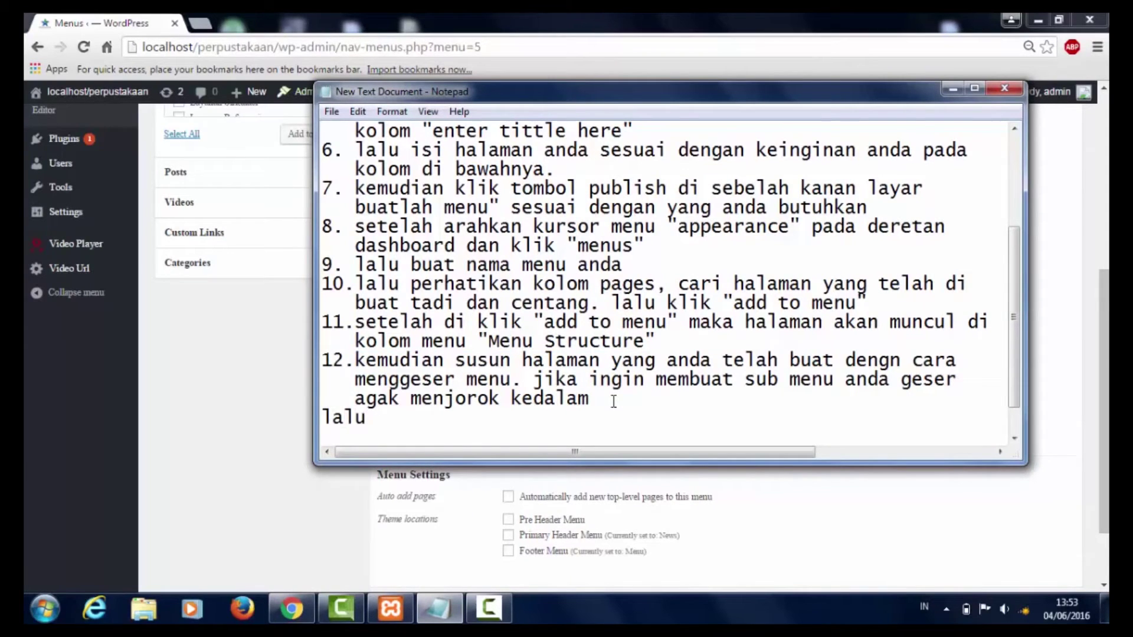
key("BackSpace")
key("BackSpace")
key("BackSpace")
key("BackSpace")
type("13. lalu")
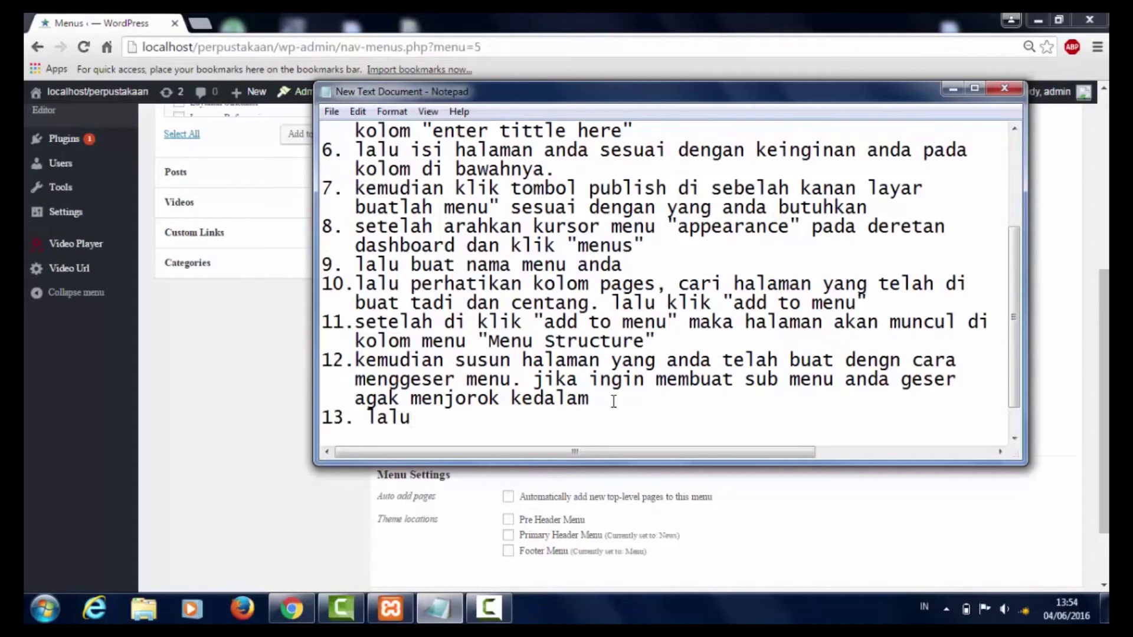
type(" di")
key("BackSpace")
type("pada bagi")
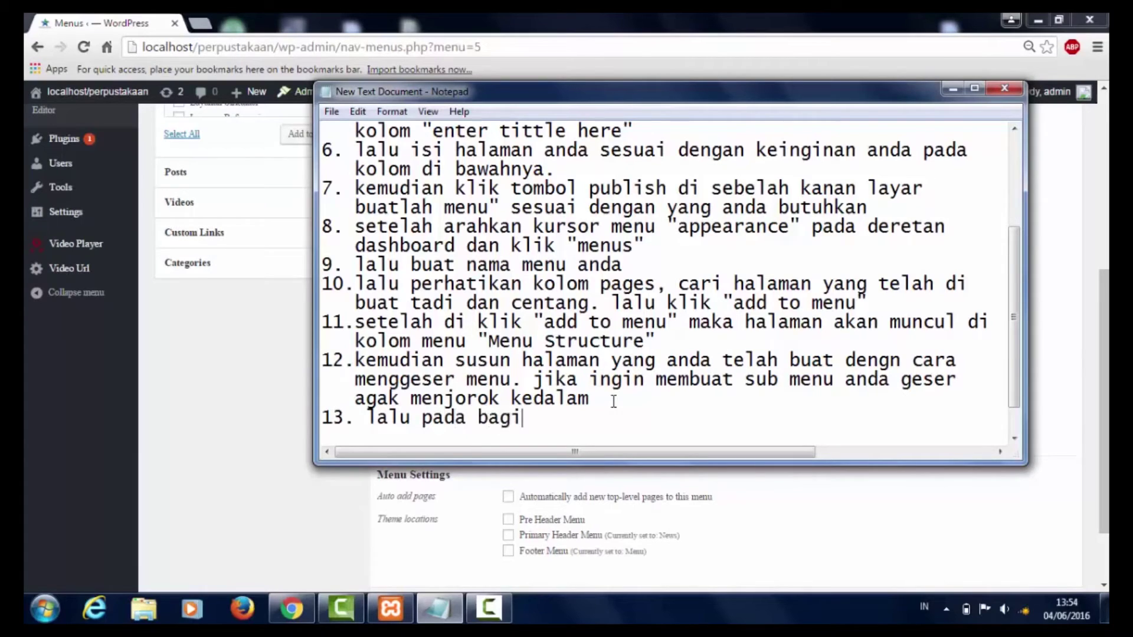
type("an menu s")
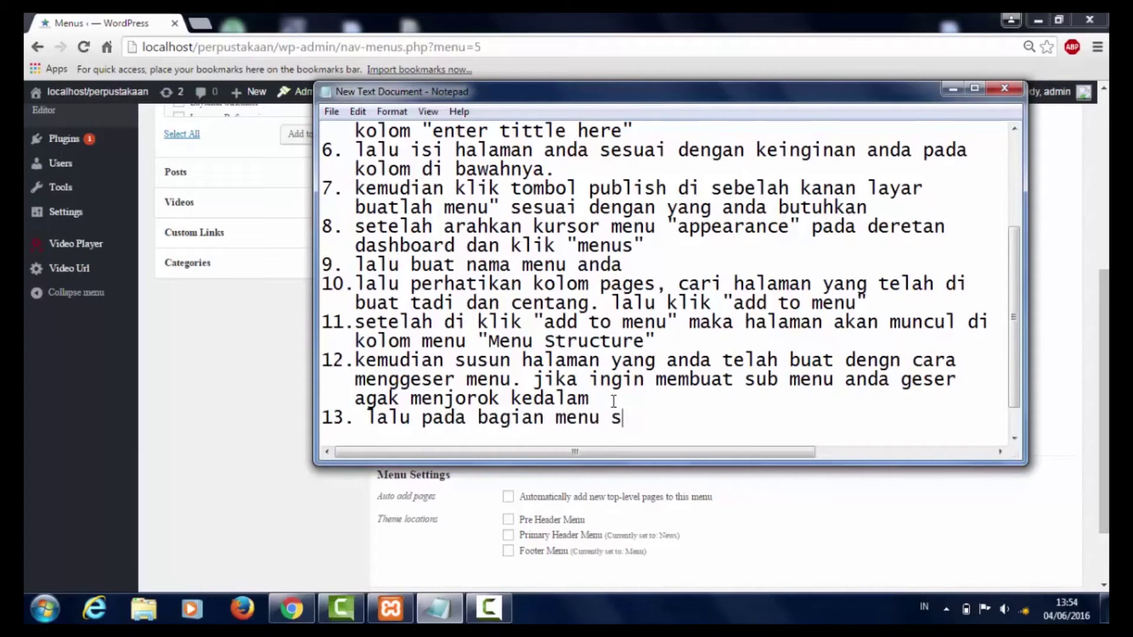
type("ettings c")
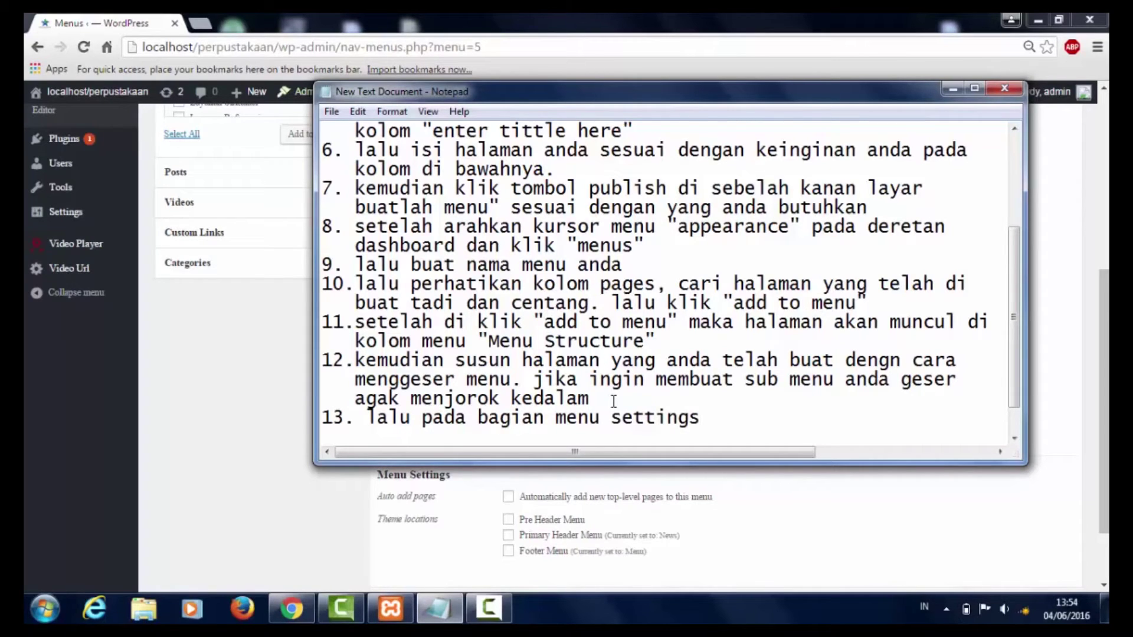
Continue instruction 13 with the words "berikan centang pada".
type("eb")
key("BackSpace")
key("BackSpace")
type("berikan")
type(" cent")
type("ta")
key("BackSpace")
key("BackSpace")
type("ang pada")
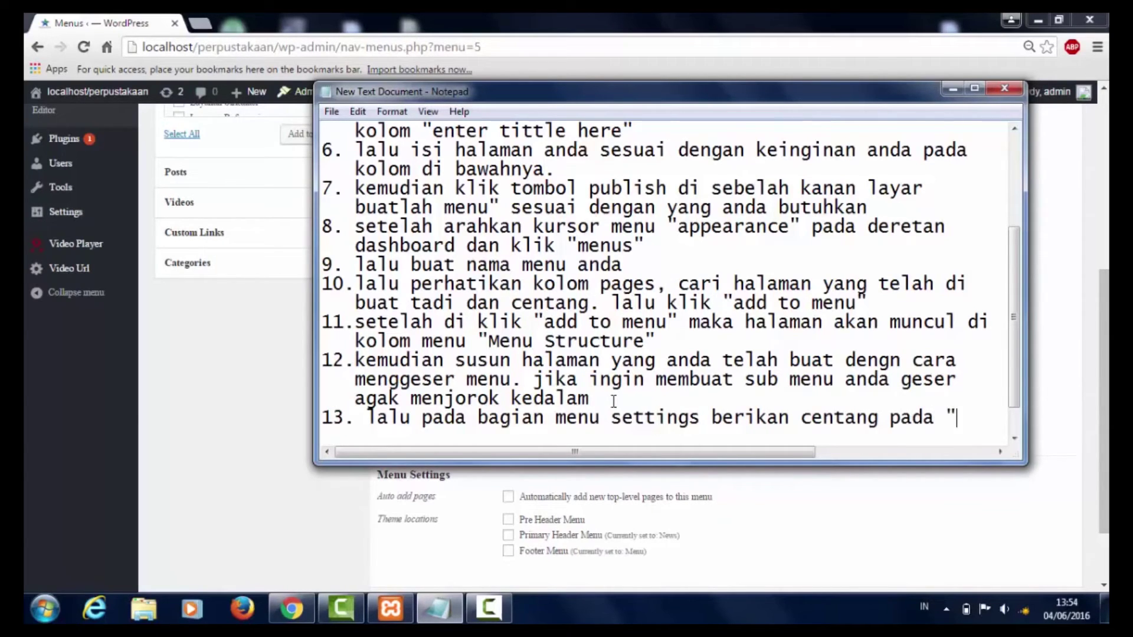
Add a second line to instruction 13 reading "primary Headr Menu (currently set ti :news)", starting with an opening quotation mark.
key("Return")
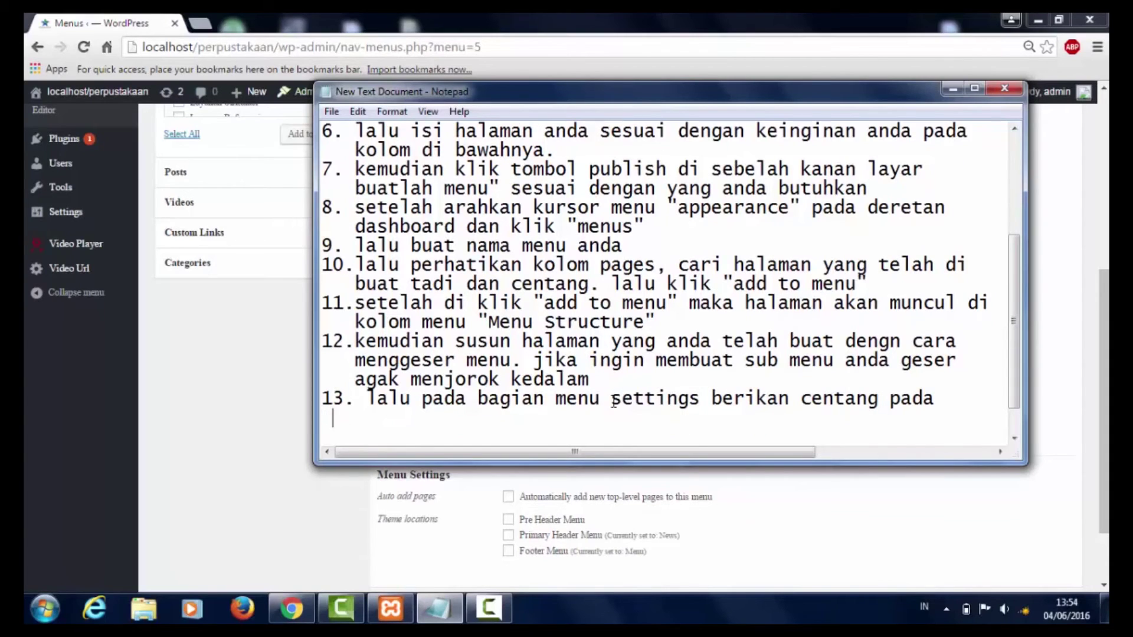
type("\"primary")
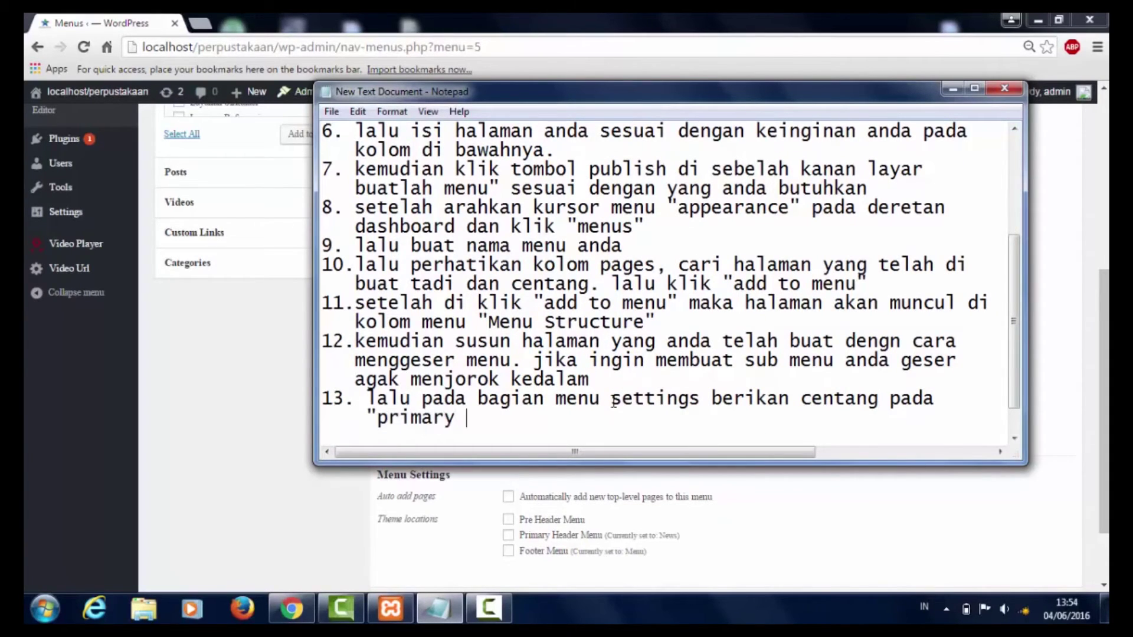
type(" Headr Me")
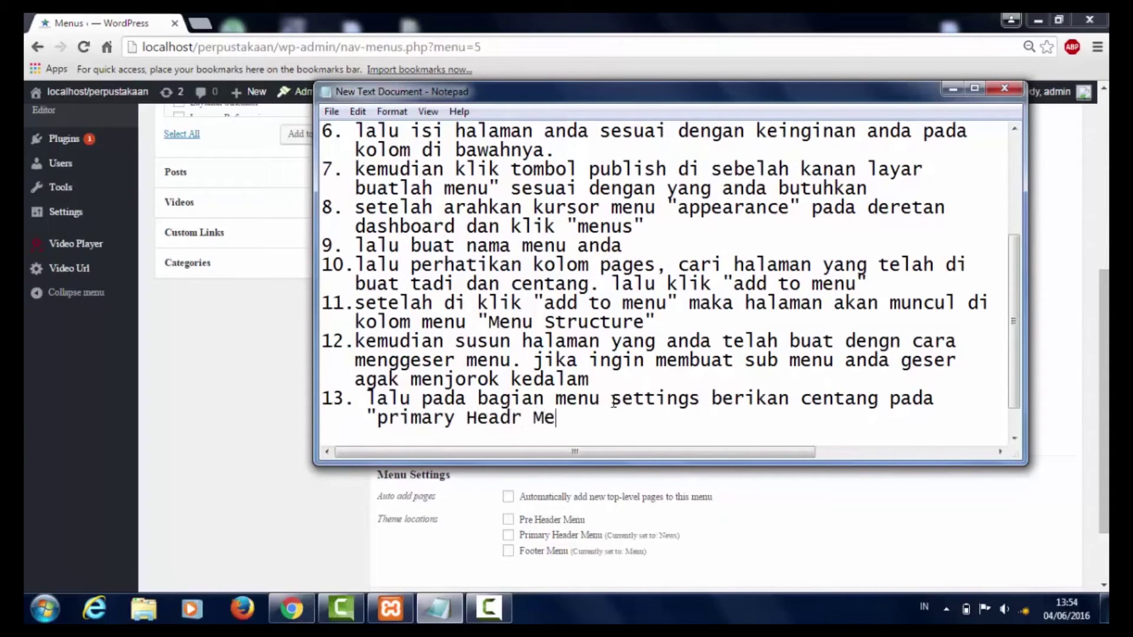
type("nyu (current")
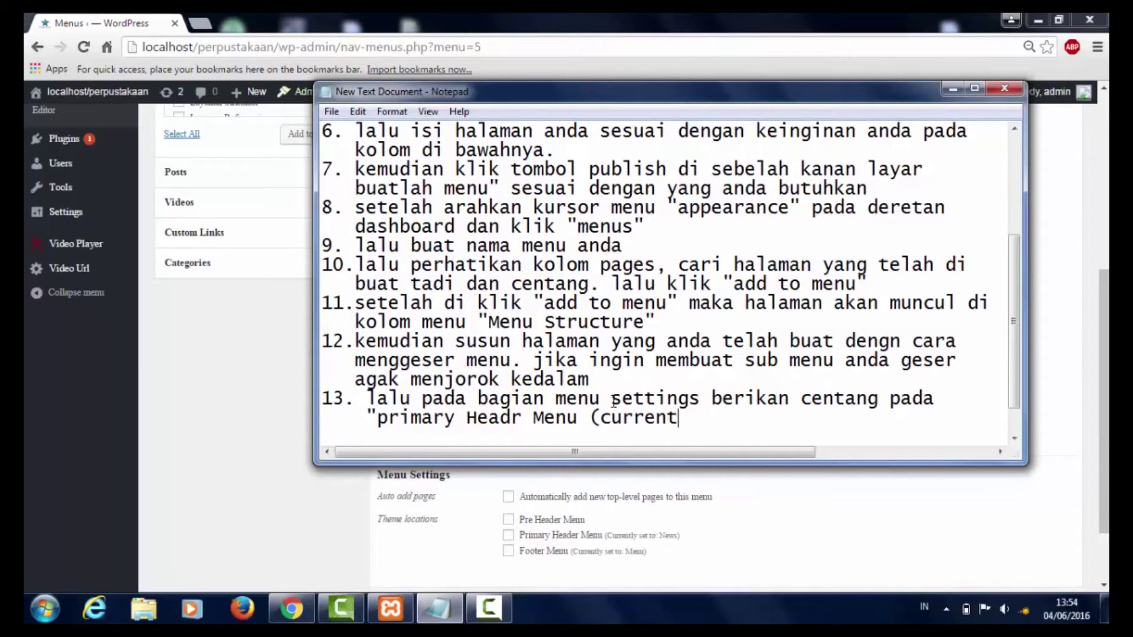
type("ly set  ti :news")
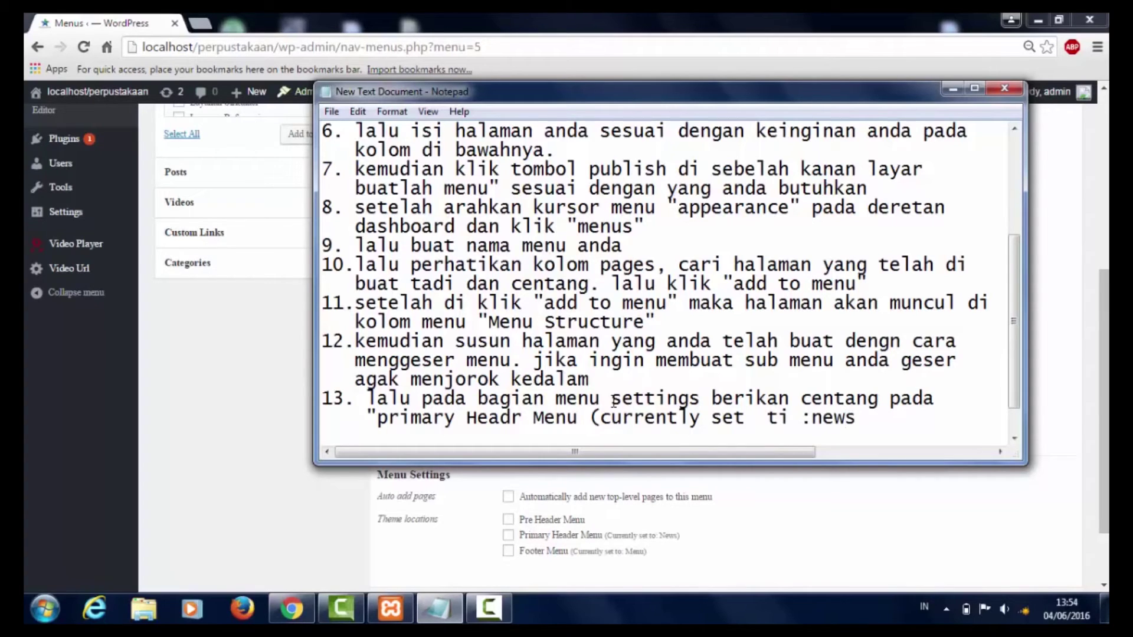
type(")")
Correct "ti" to "to" and "Headr" to "Header" in instruction 13, and highlight the whole instruction.
key("BackSpace")
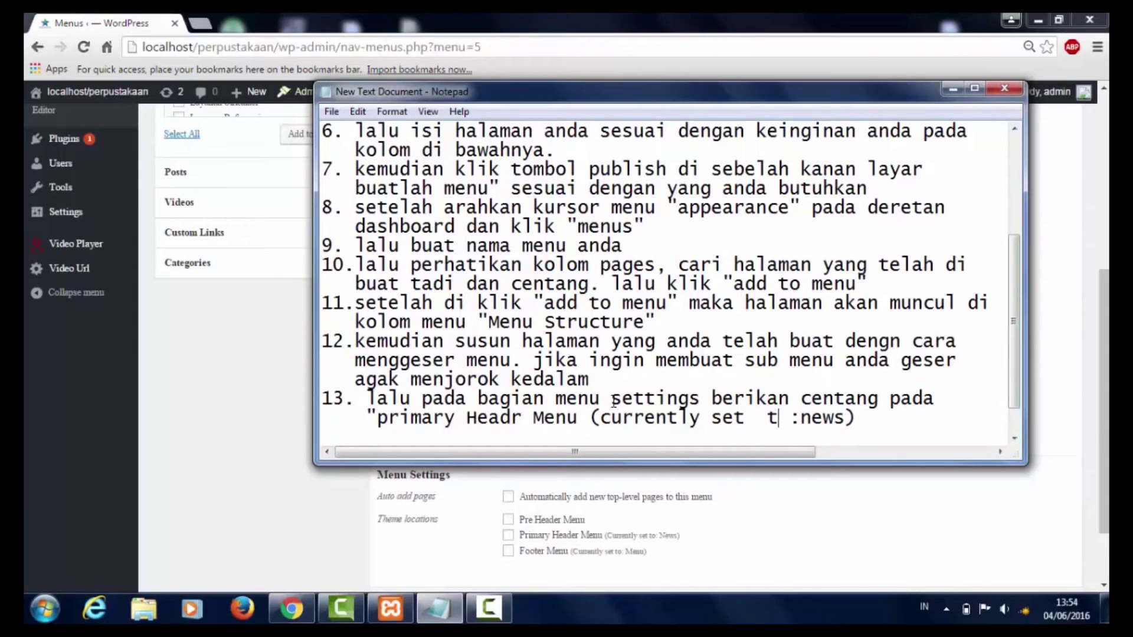
key("BackSpace")
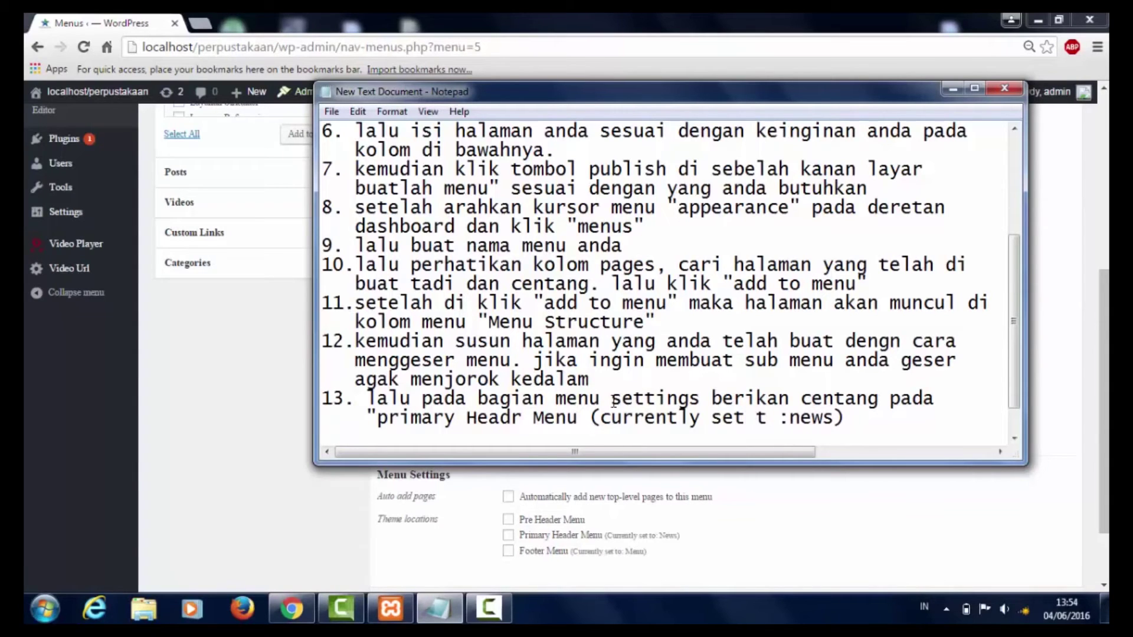
type("o")
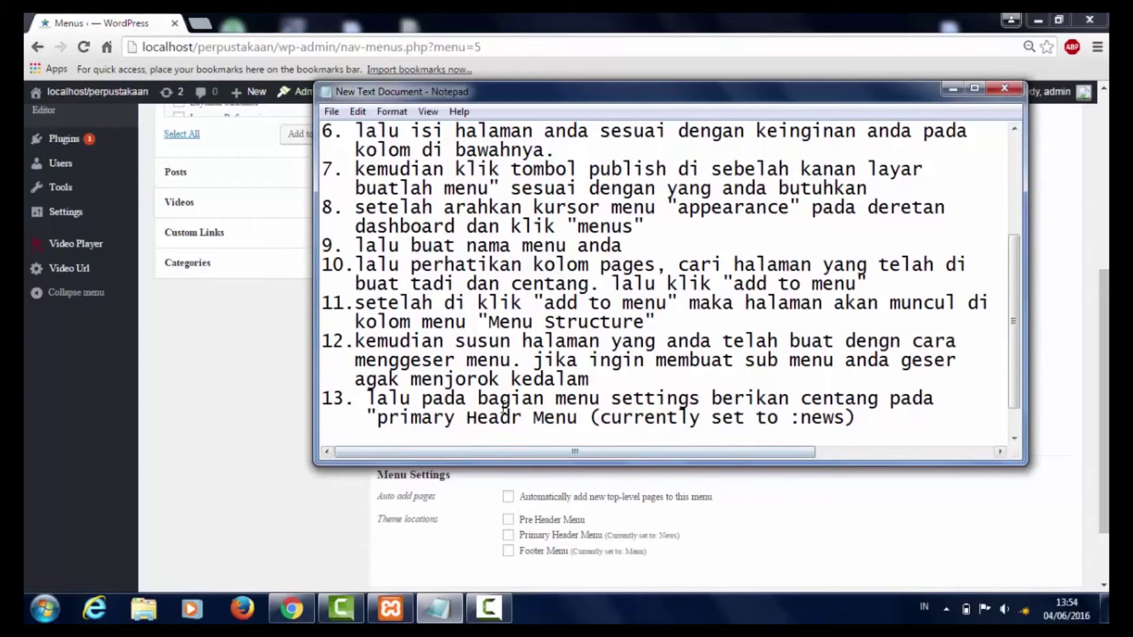
left_click(513, 418)
type("e")
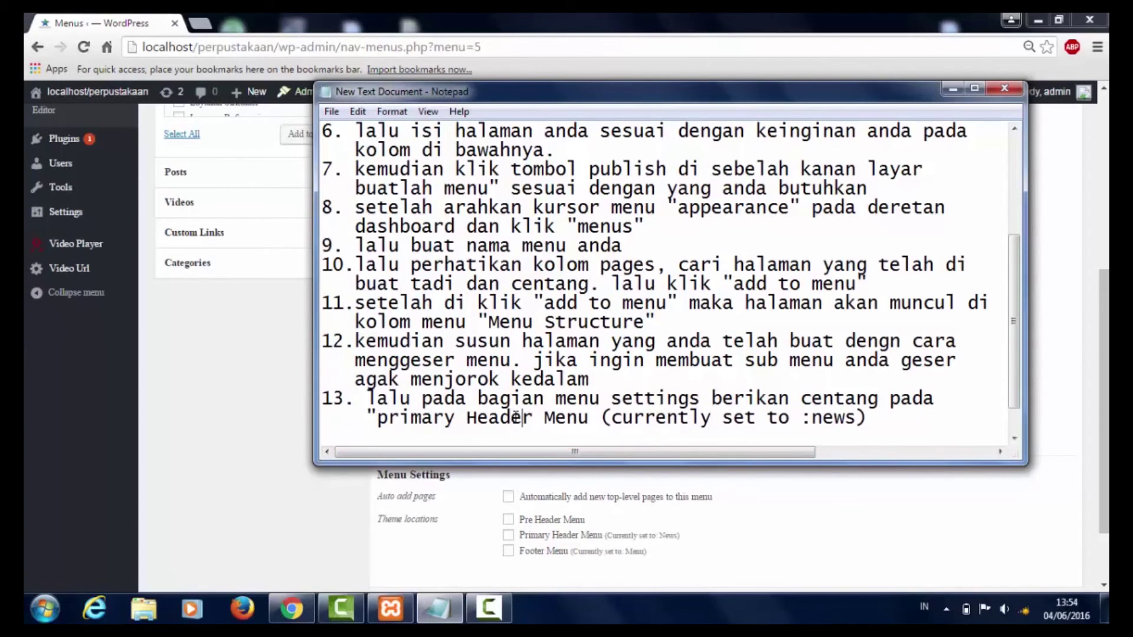
left_click_drag(868, 419, 297, 405)
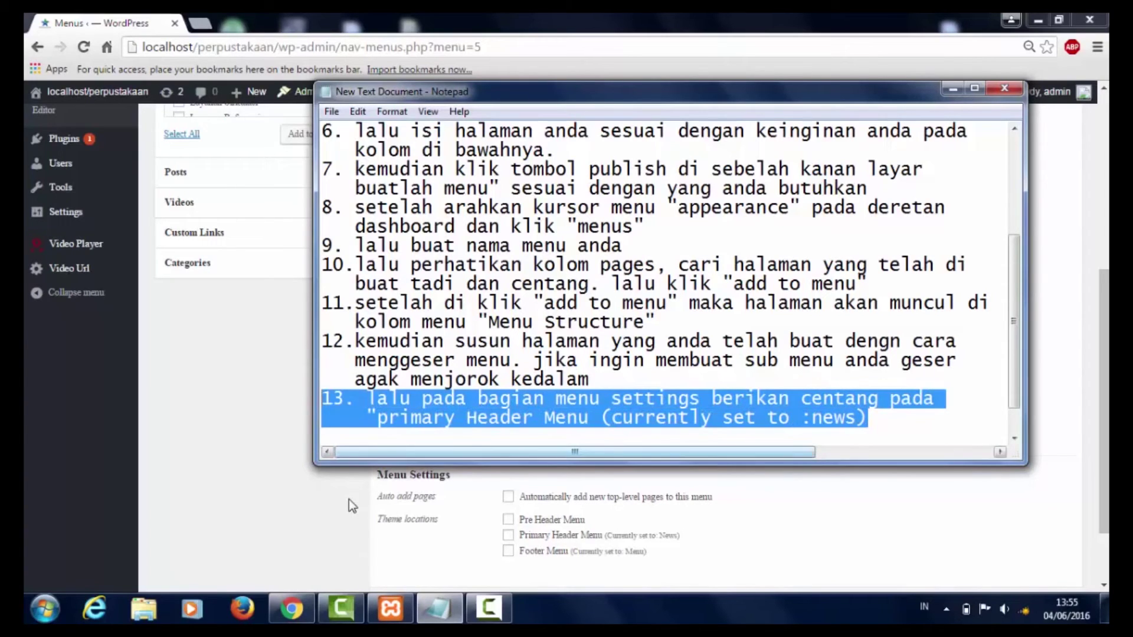